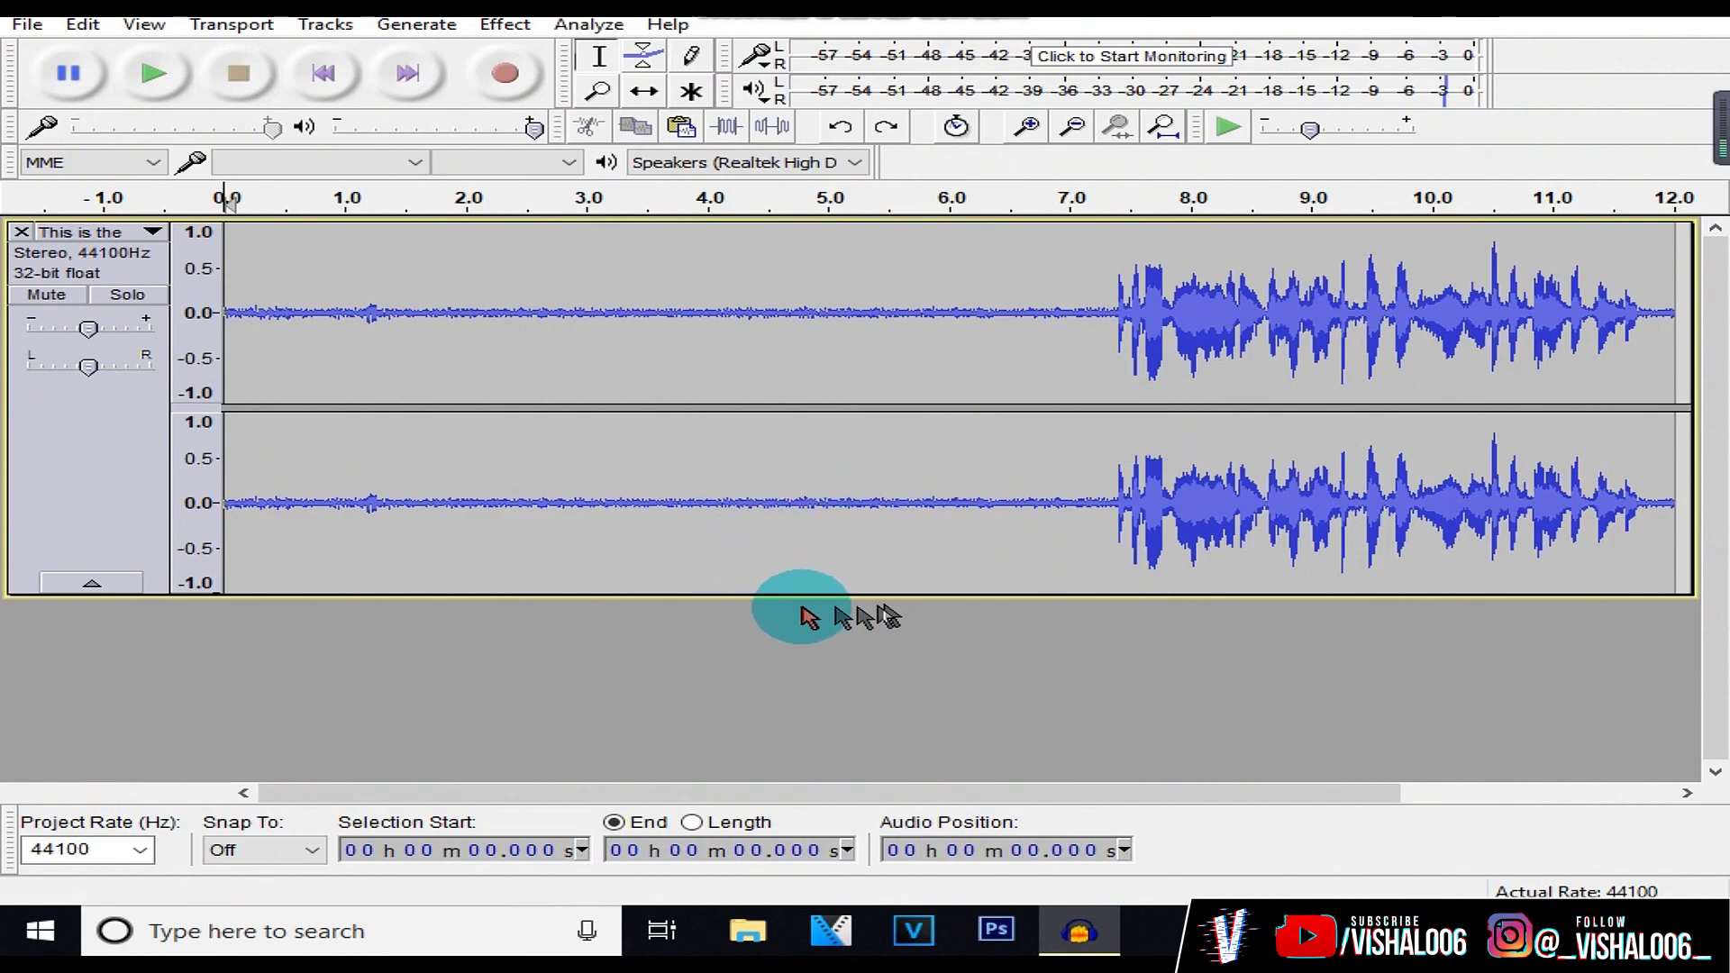
Step: Play the recording and capture a noise profile from the speech-free section covering about the first 7.2 seconds
left_click(154, 72)
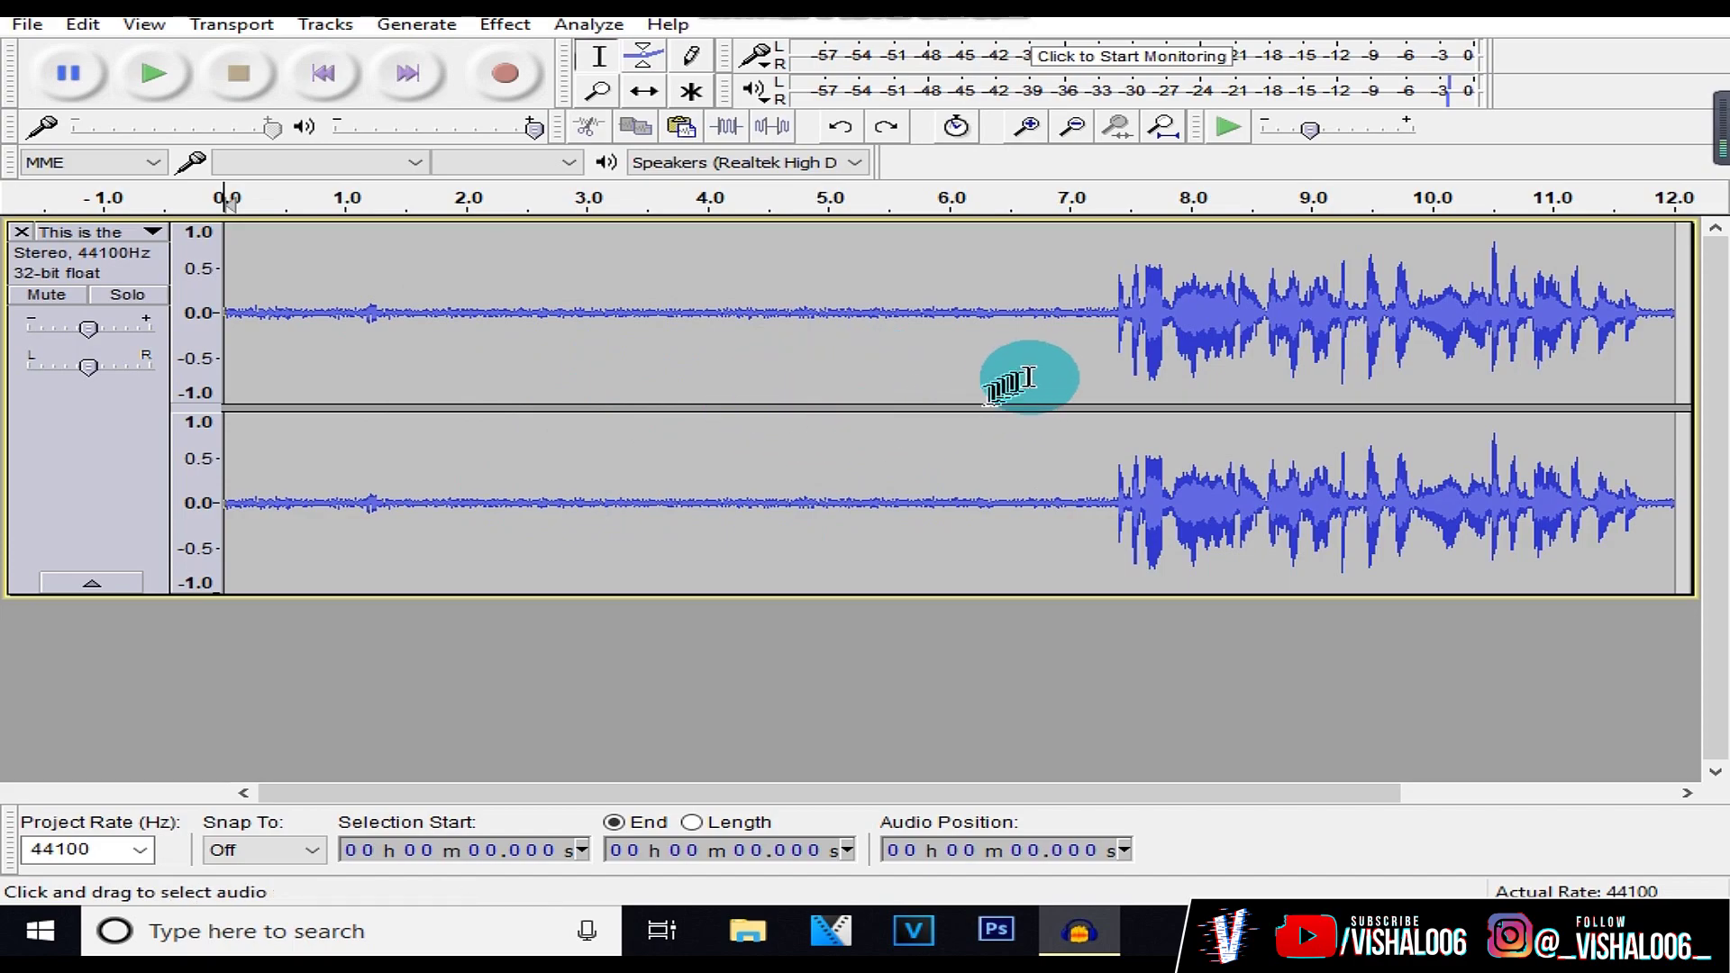
left_click_drag(1099, 347, 66, 451)
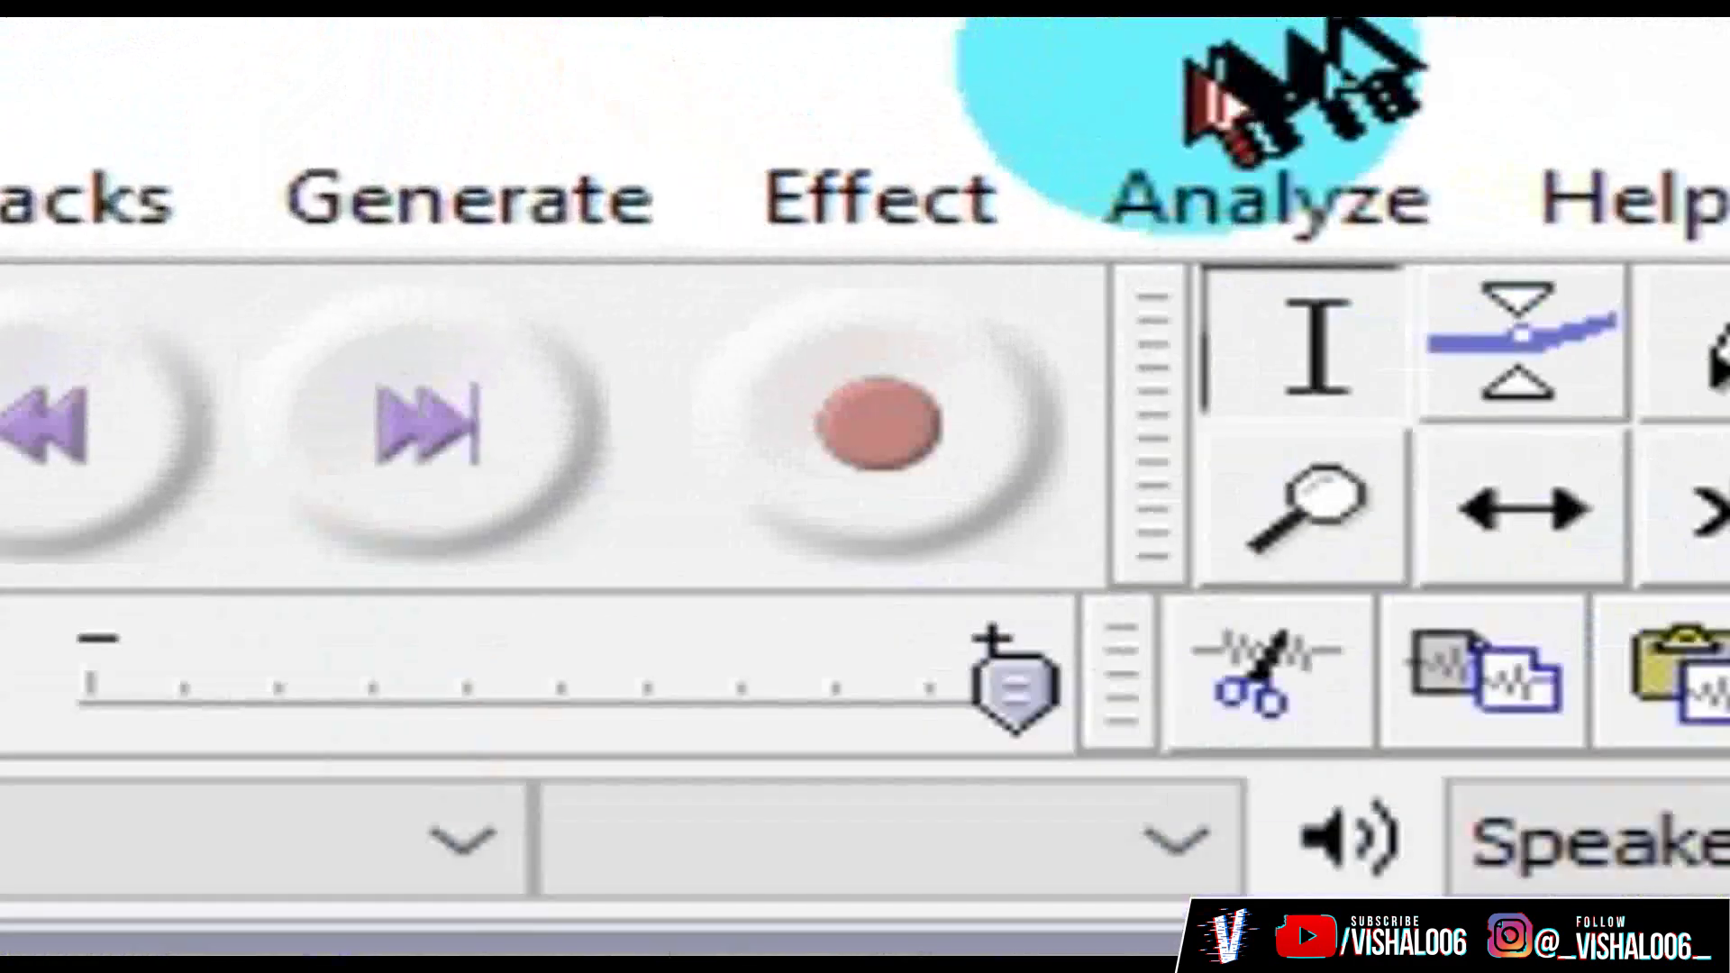
left_click(983, 202)
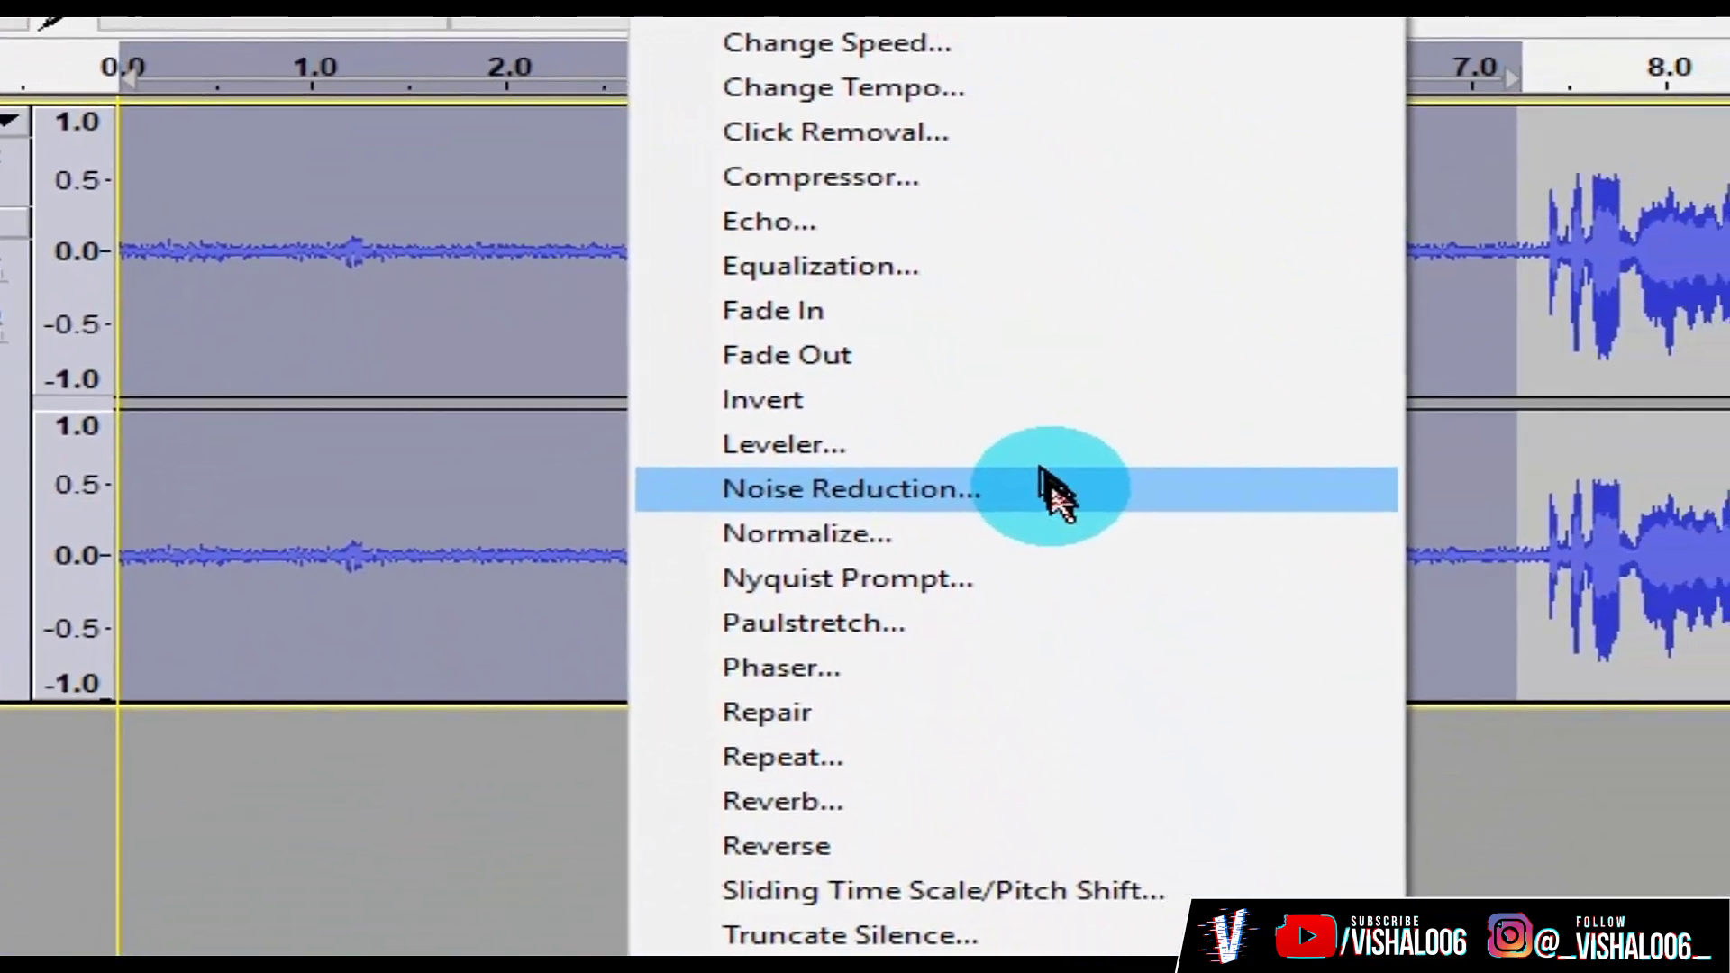
left_click(1054, 494)
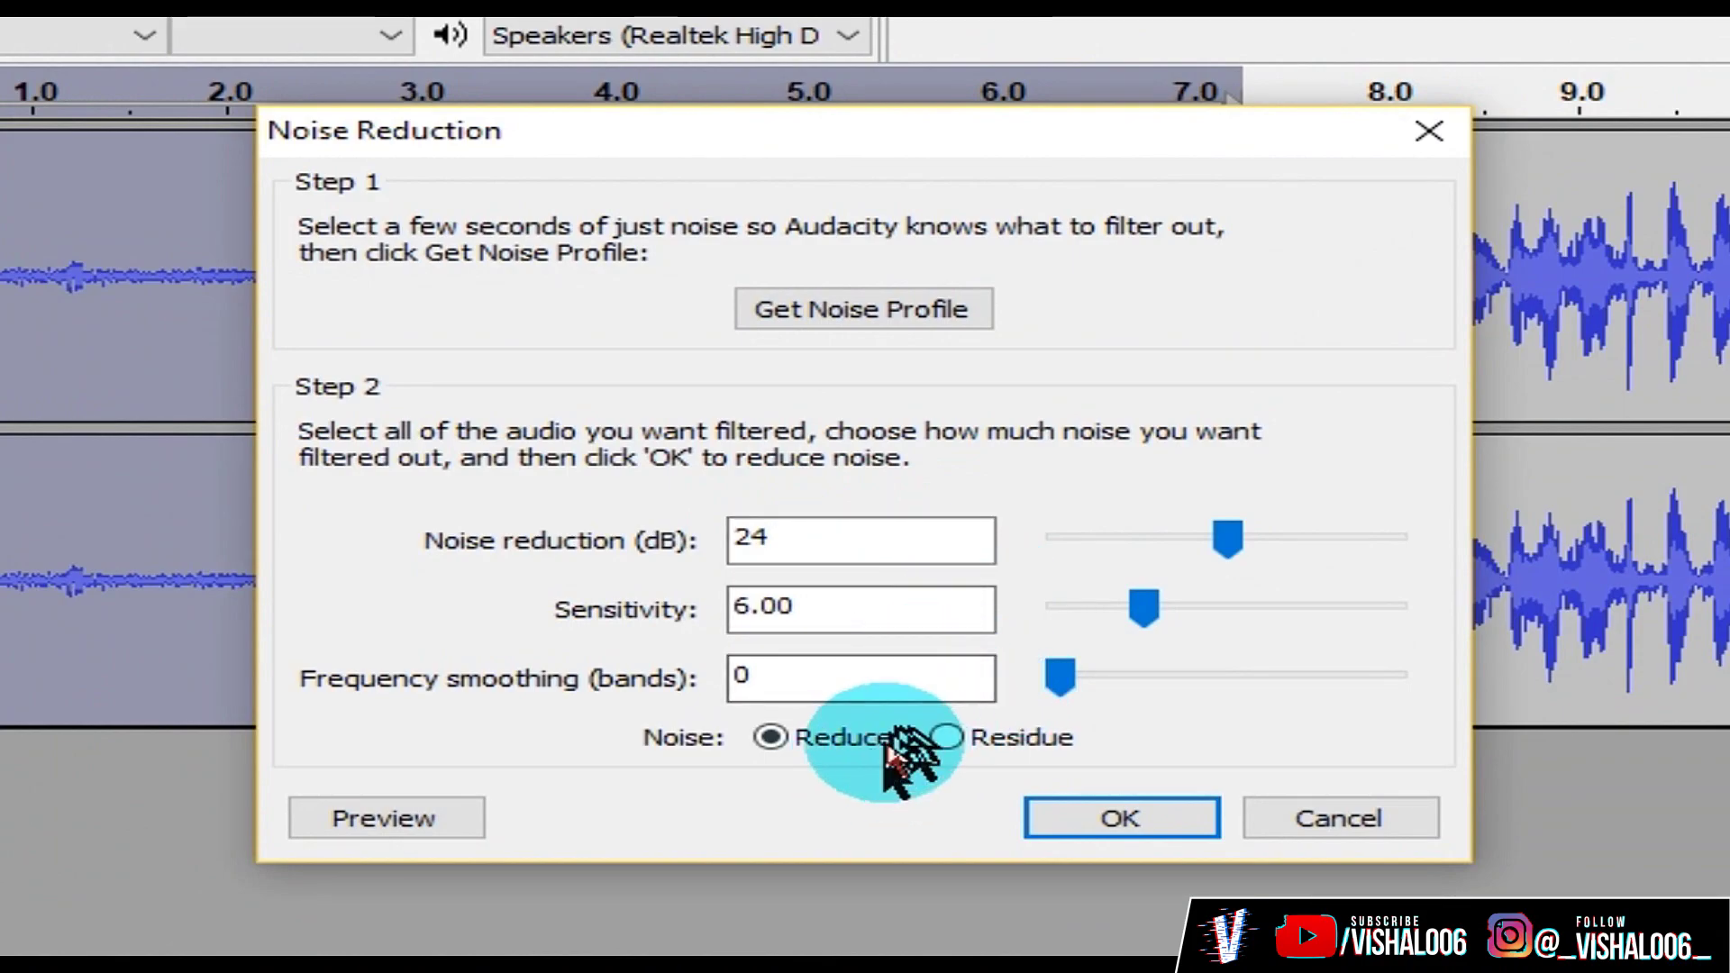
left_click(929, 324)
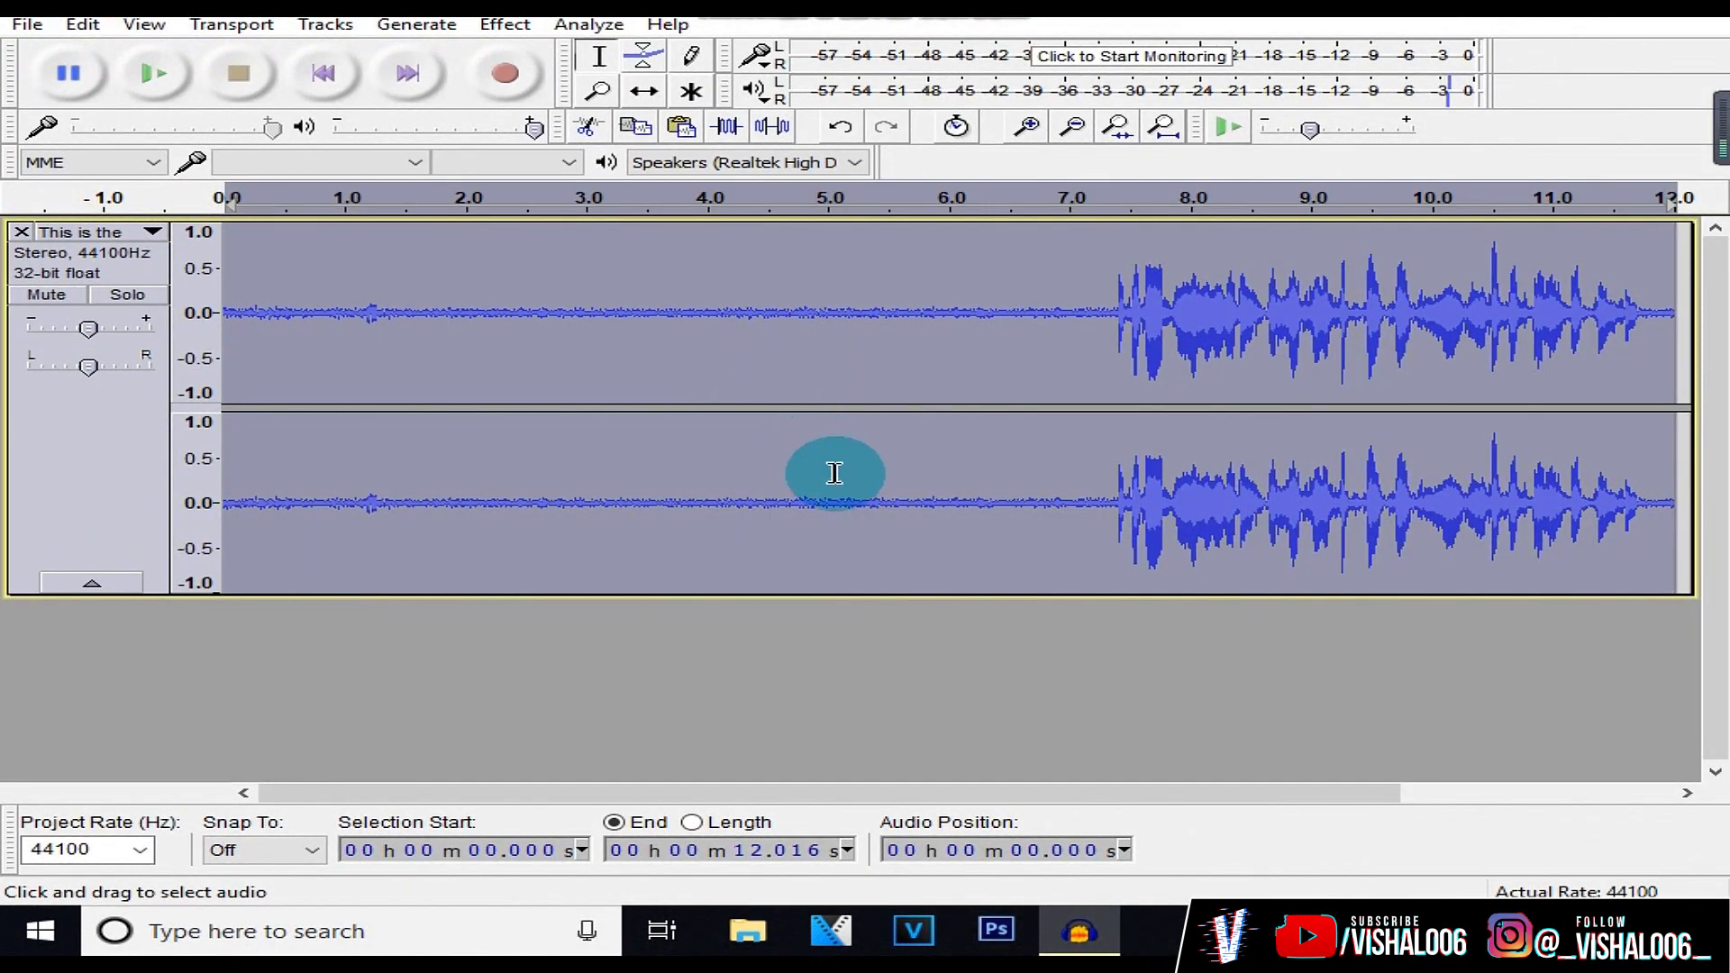
Step: Apply Noise Reduction to the whole track and delete the silent lead-in before 7.238 seconds
left_click(935, 329)
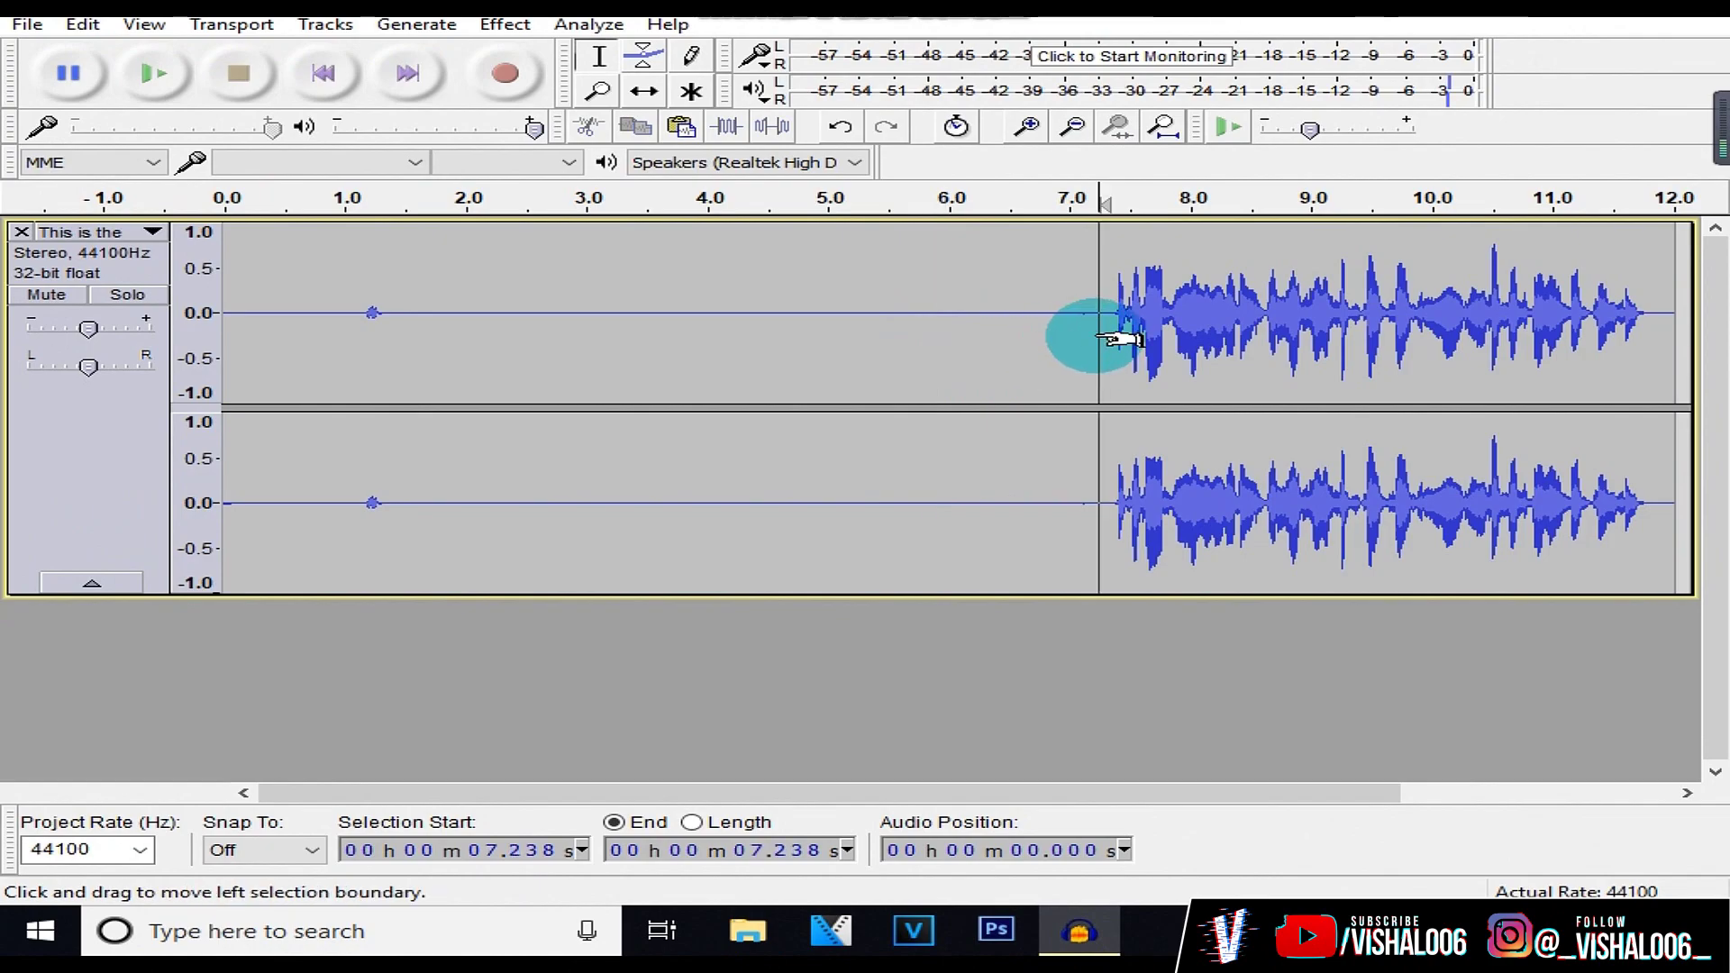
left_click_drag(1118, 340, 31, 475)
key("Delete")
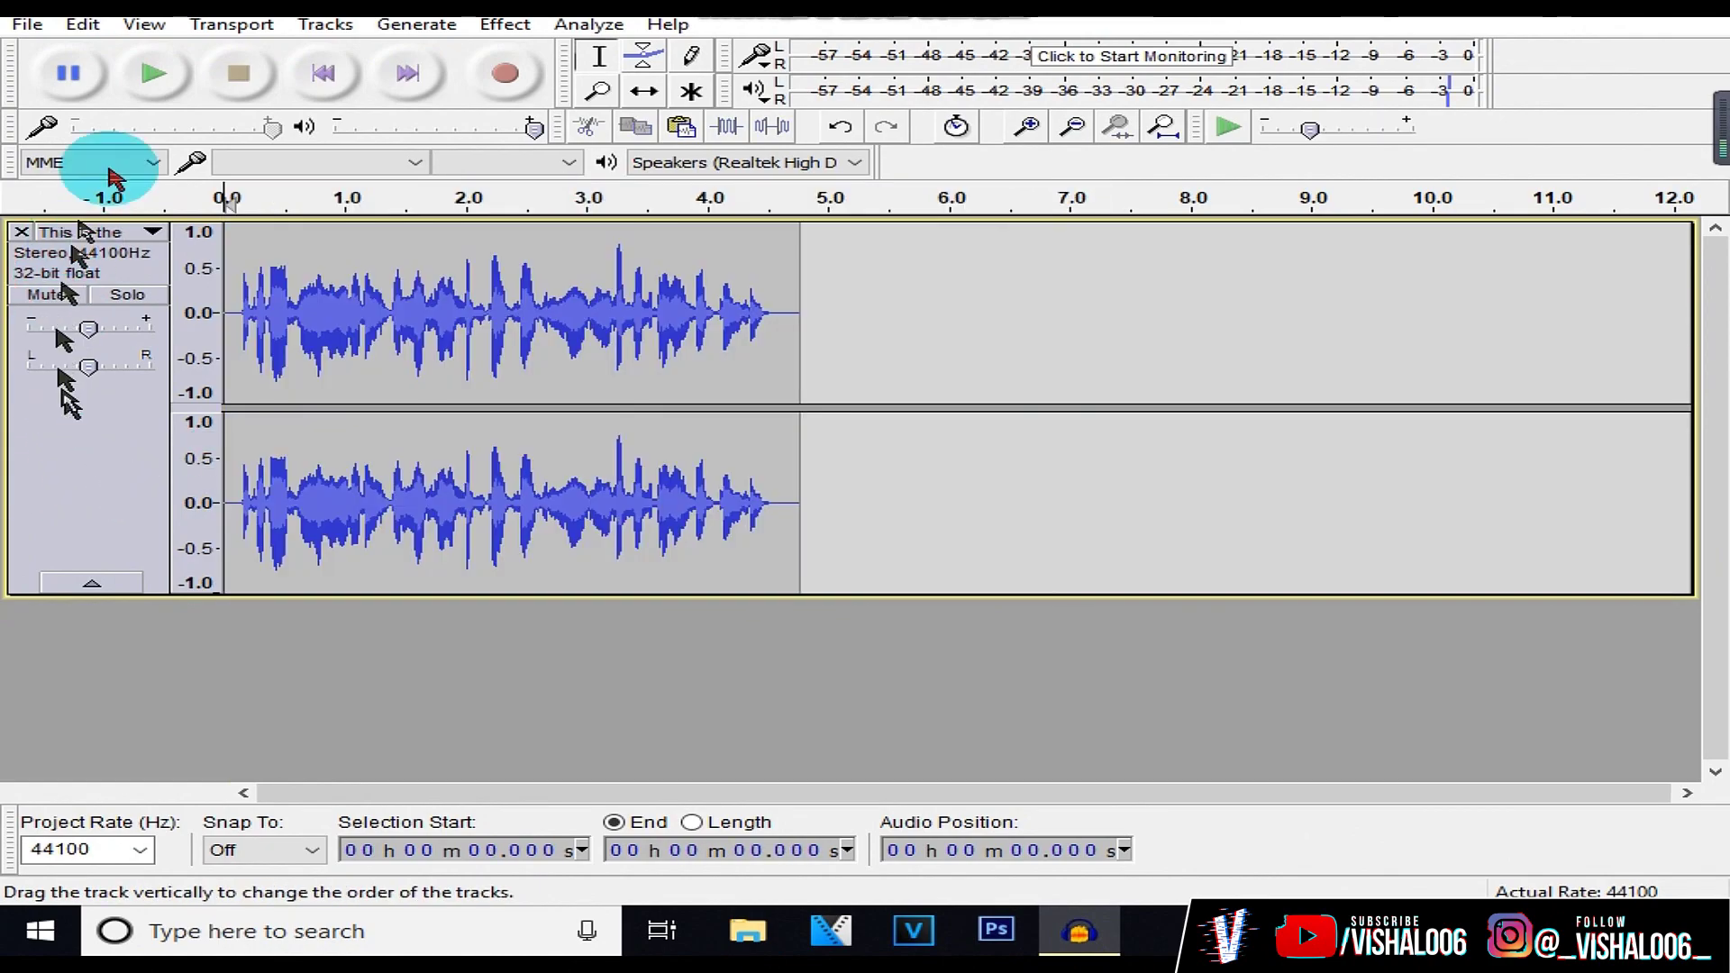
left_click(167, 84)
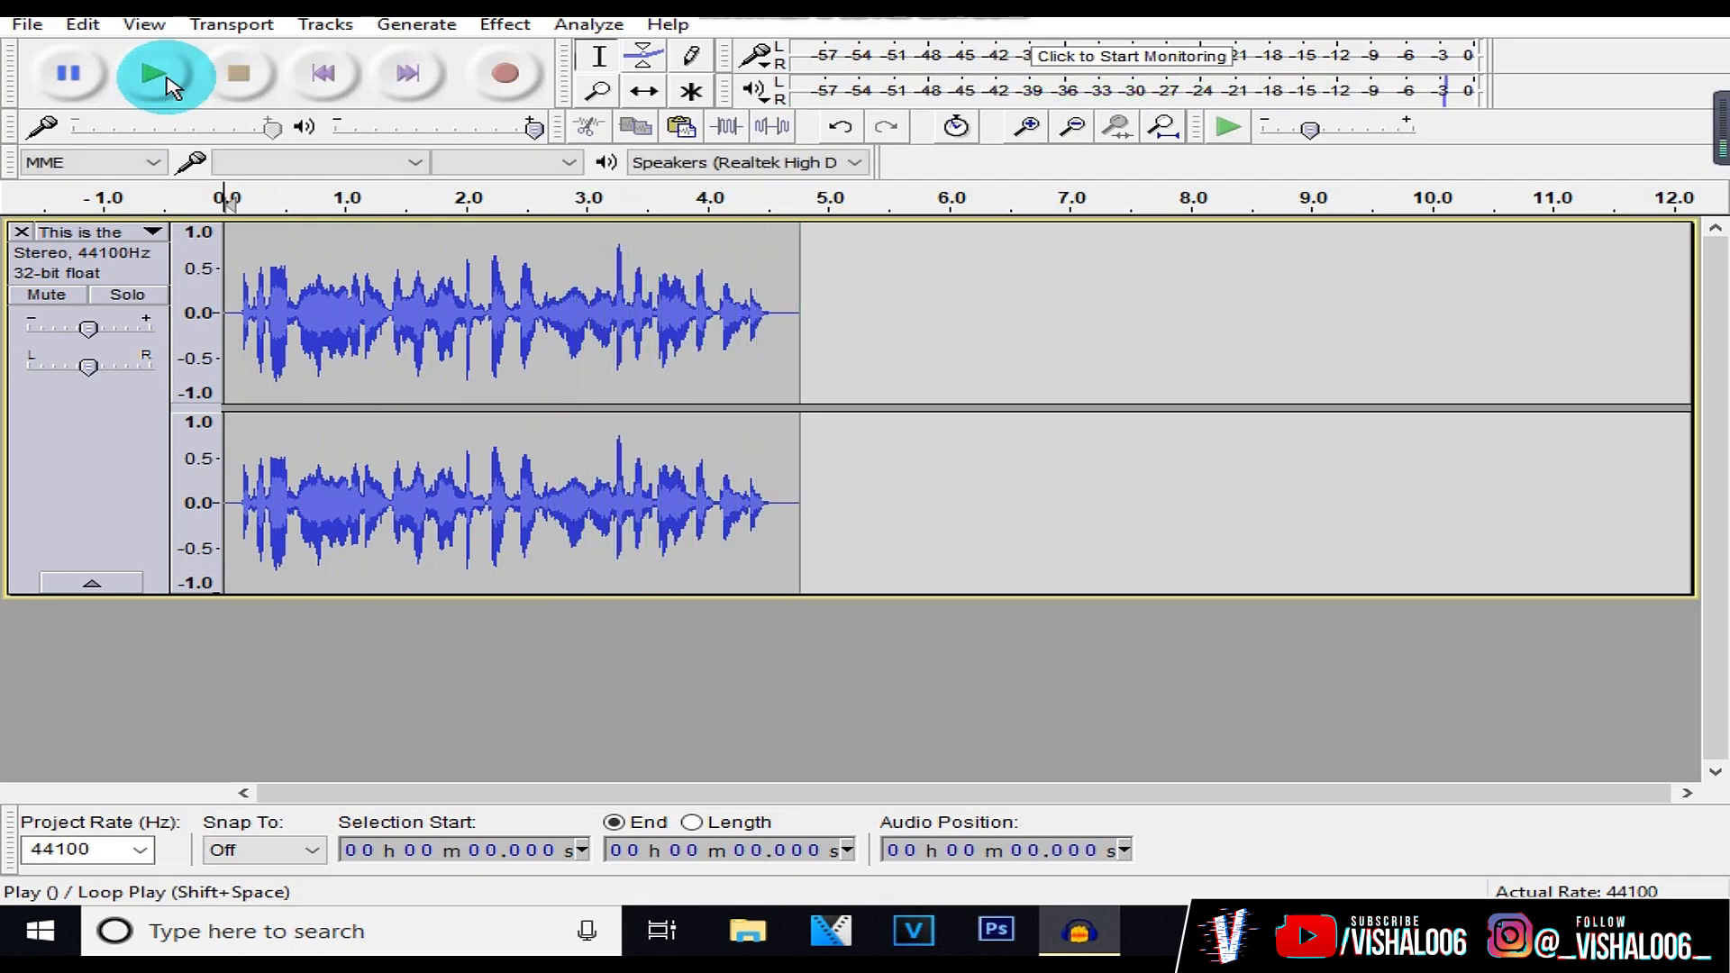
Step: Copy the whole voice clip and paste the duplicate on the same track at about 5.2 seconds
double_click(375, 336)
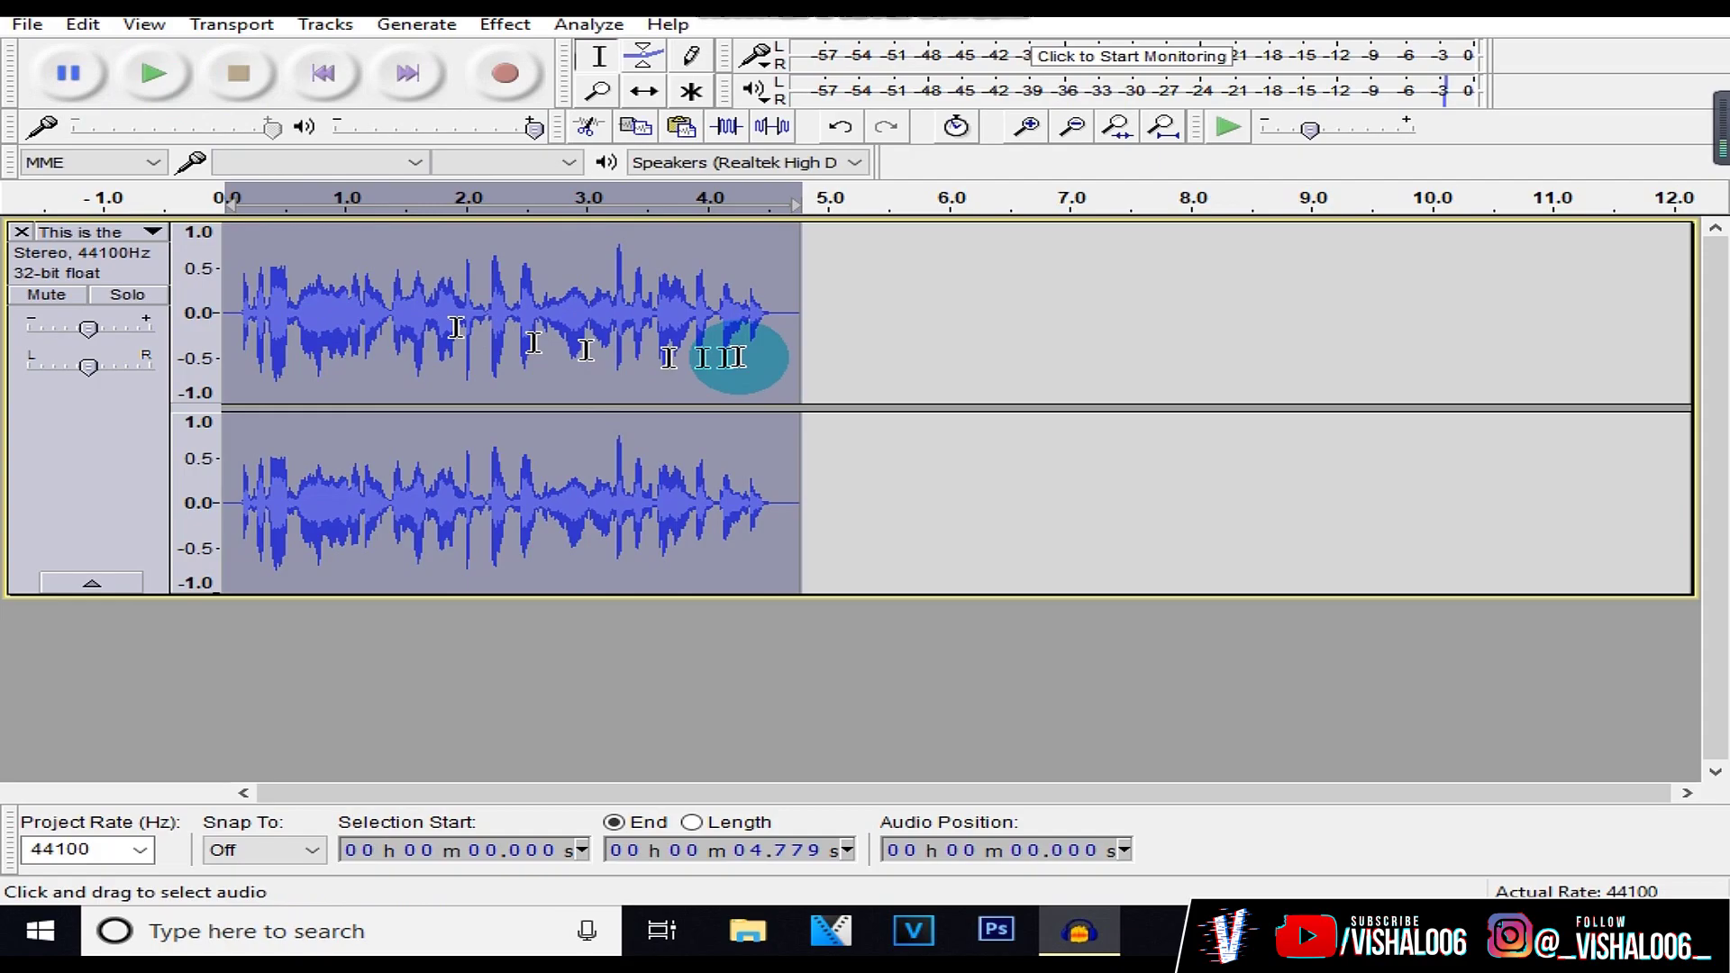
left_click(852, 334)
key("ctrl+v")
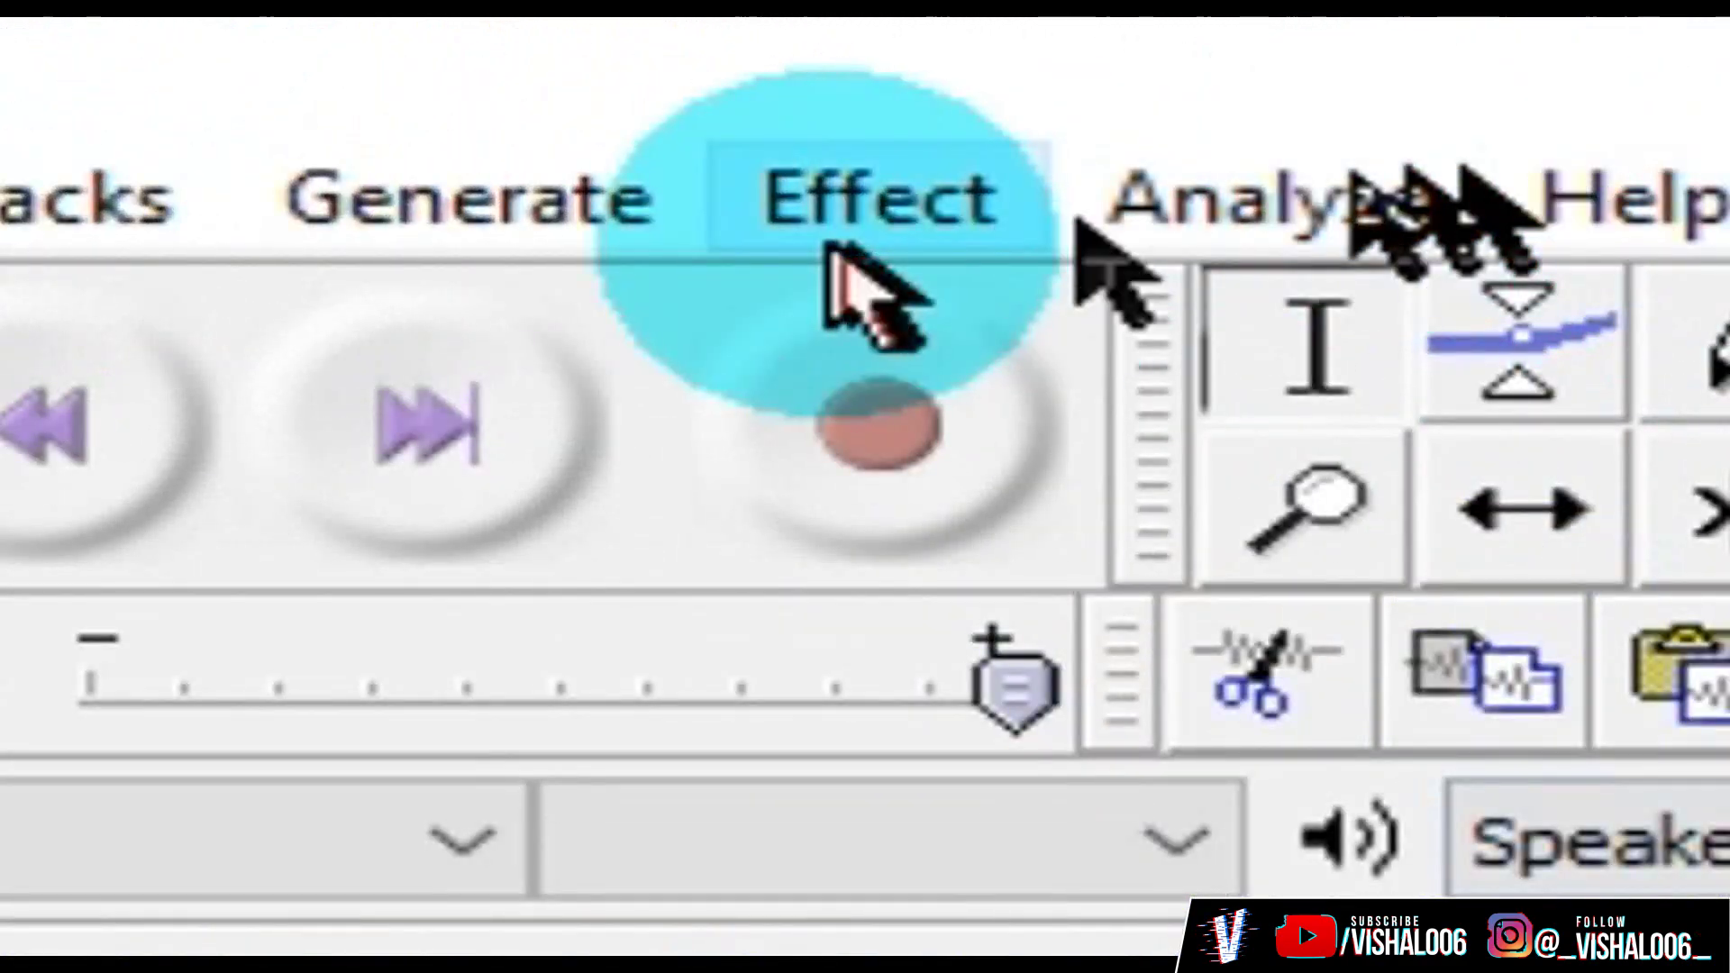
Step: Apply Equalization to the duplicate clip with the Bass Boost curve, lowering its 100 Hz point to about 4 dB
left_click(665, 97)
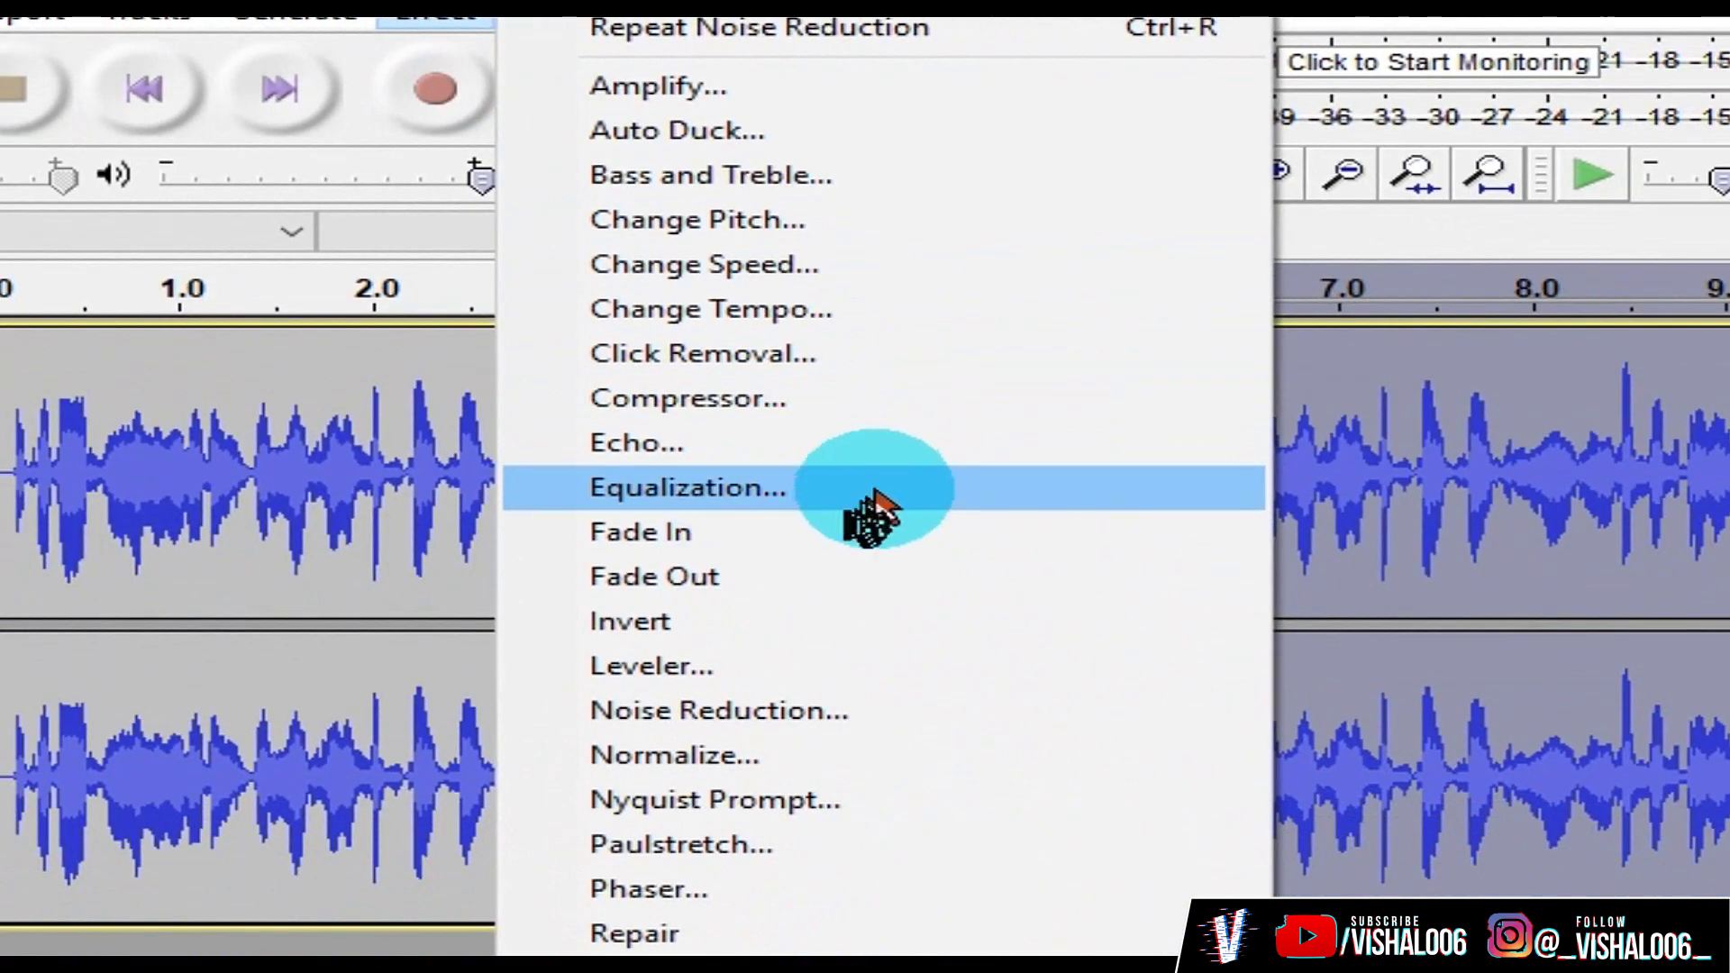
left_click(872, 509)
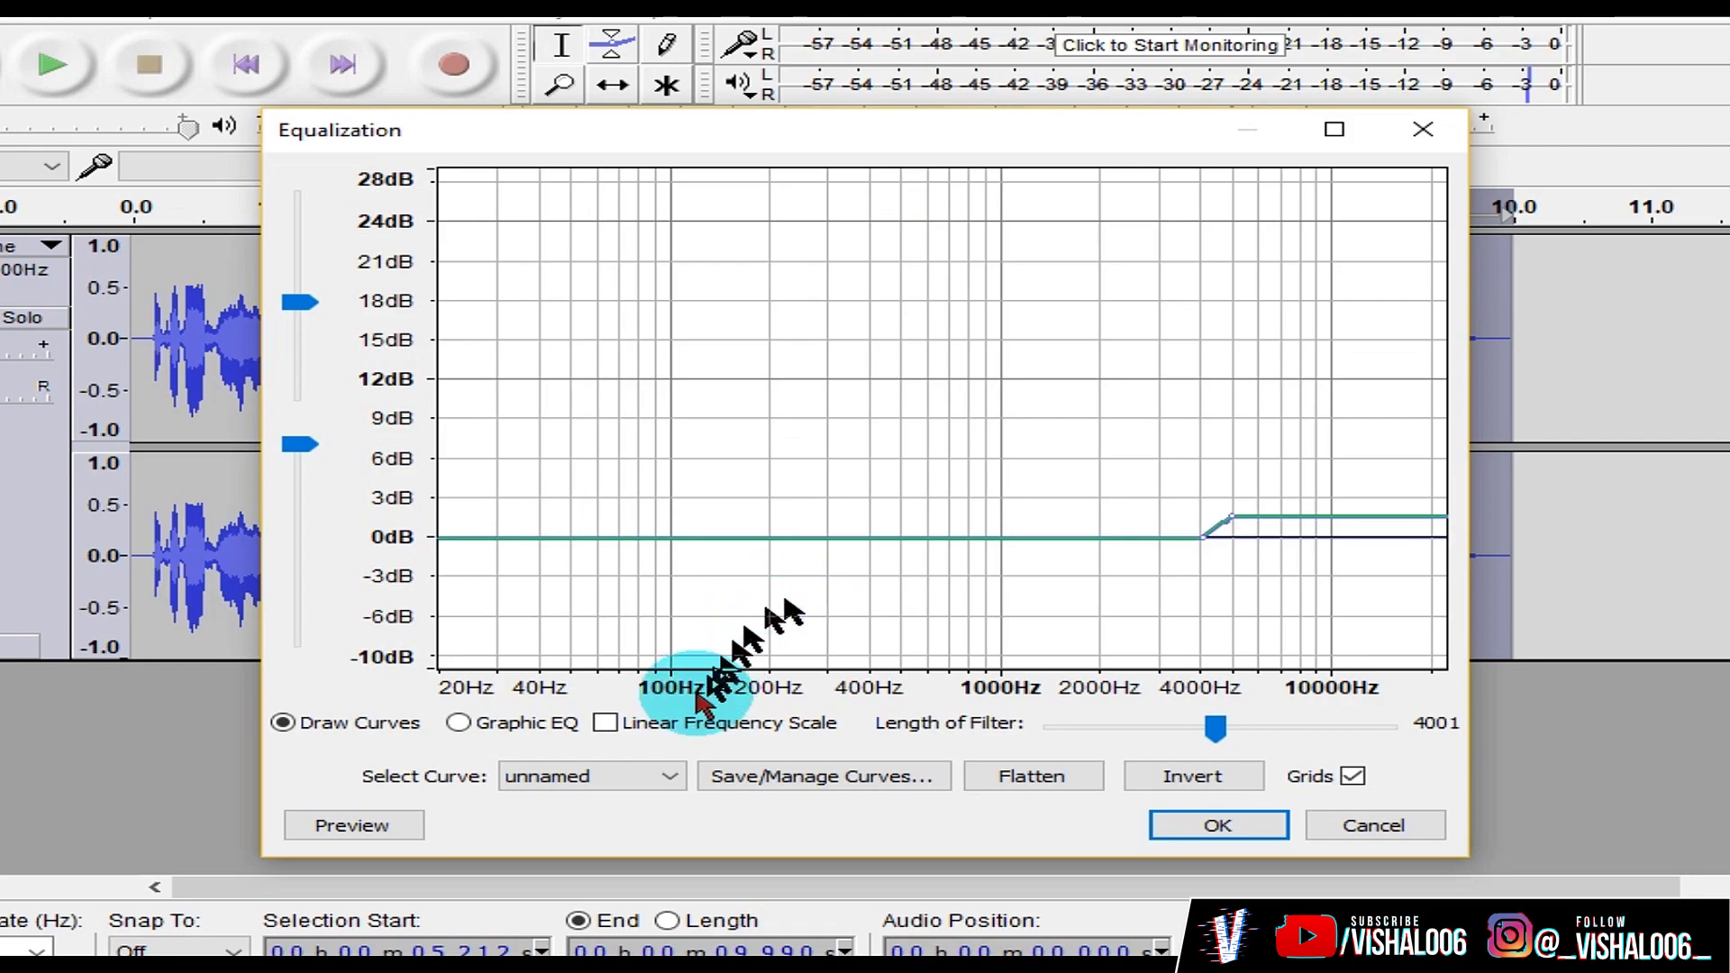
left_click(665, 777)
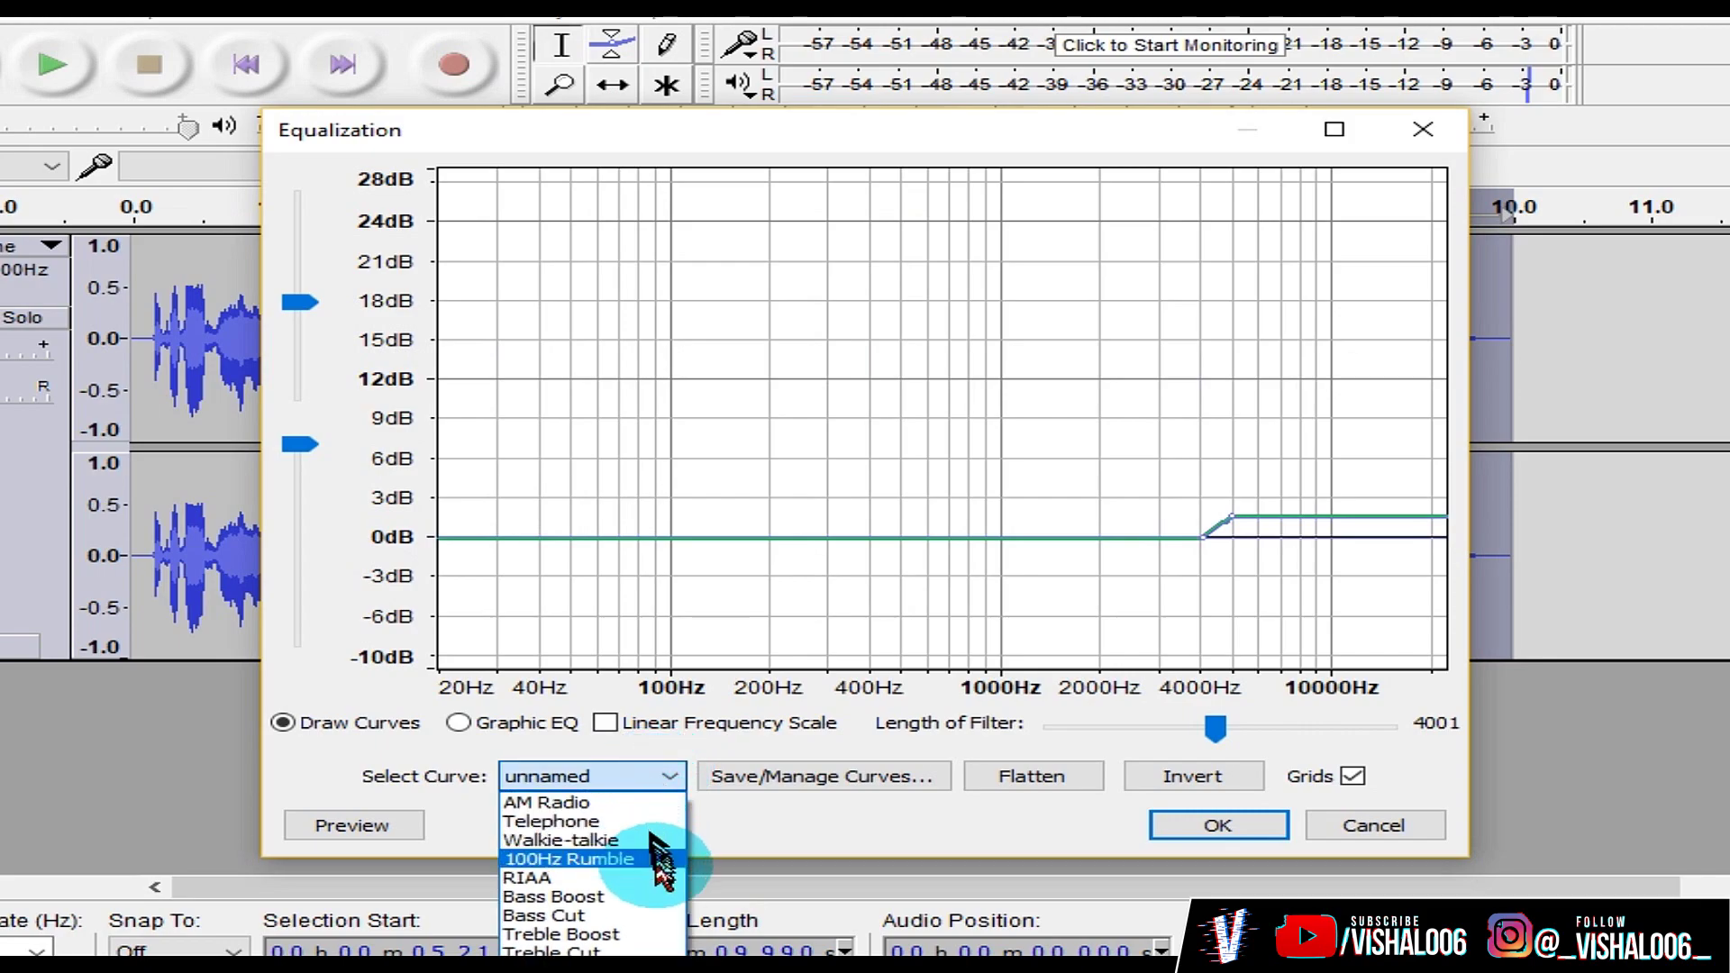
left_click(664, 897)
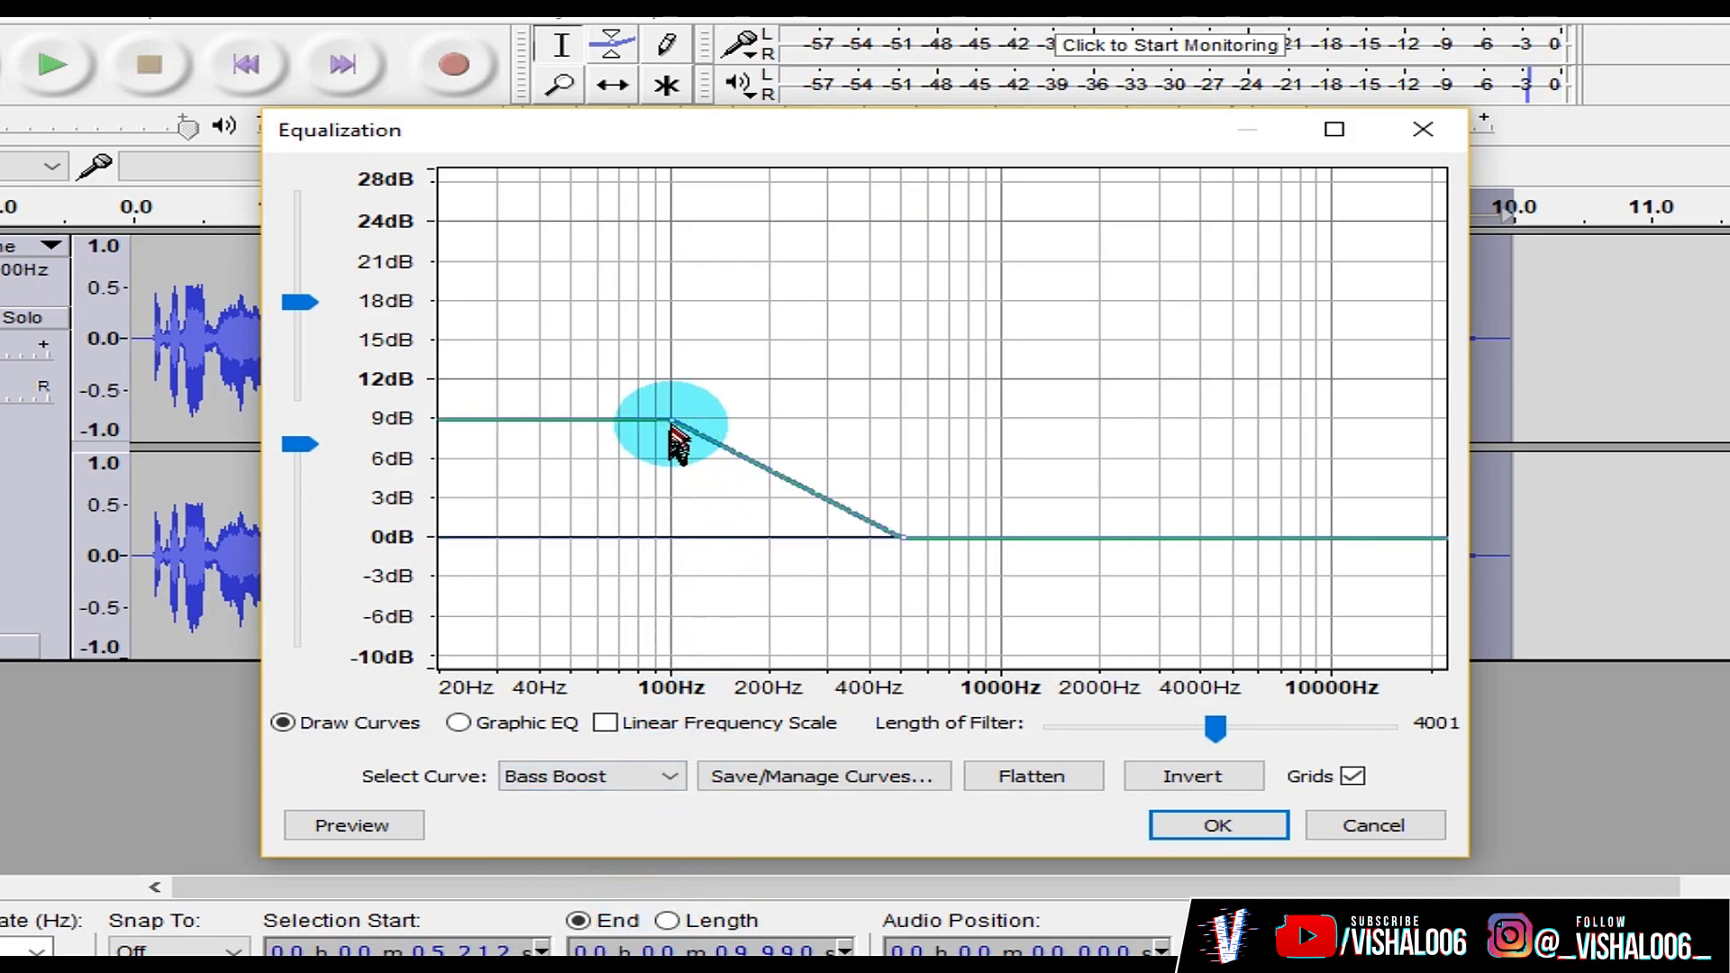
left_click_drag(671, 420, 673, 480)
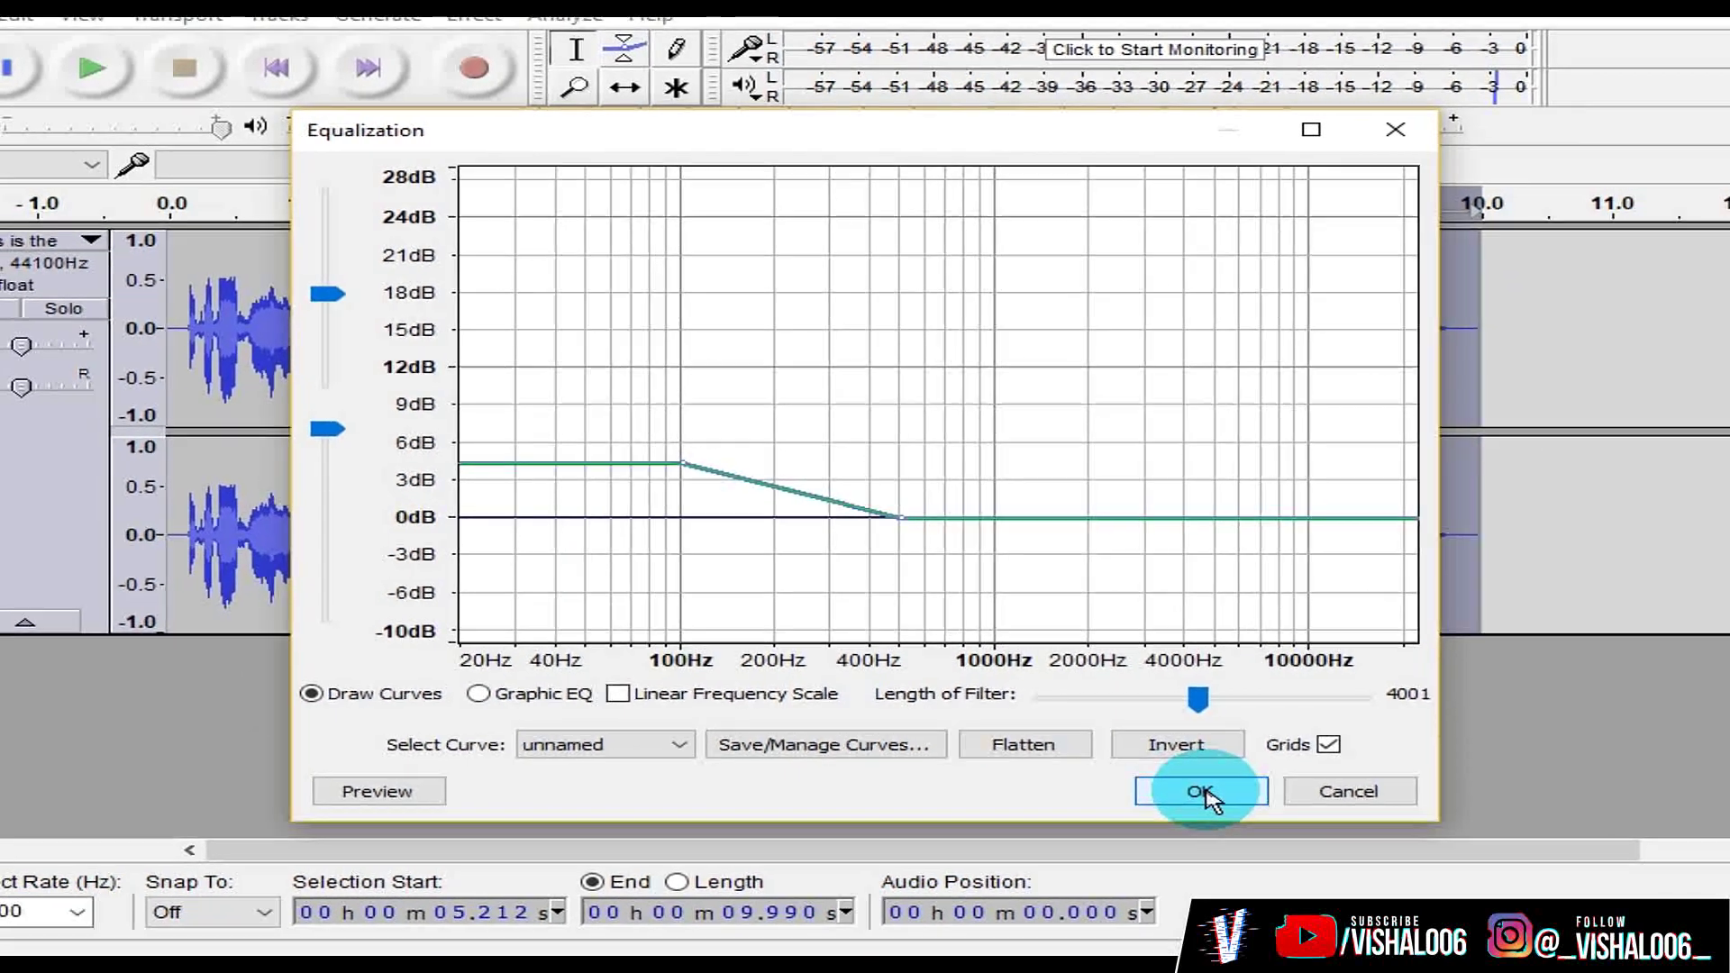
left_click(1219, 826)
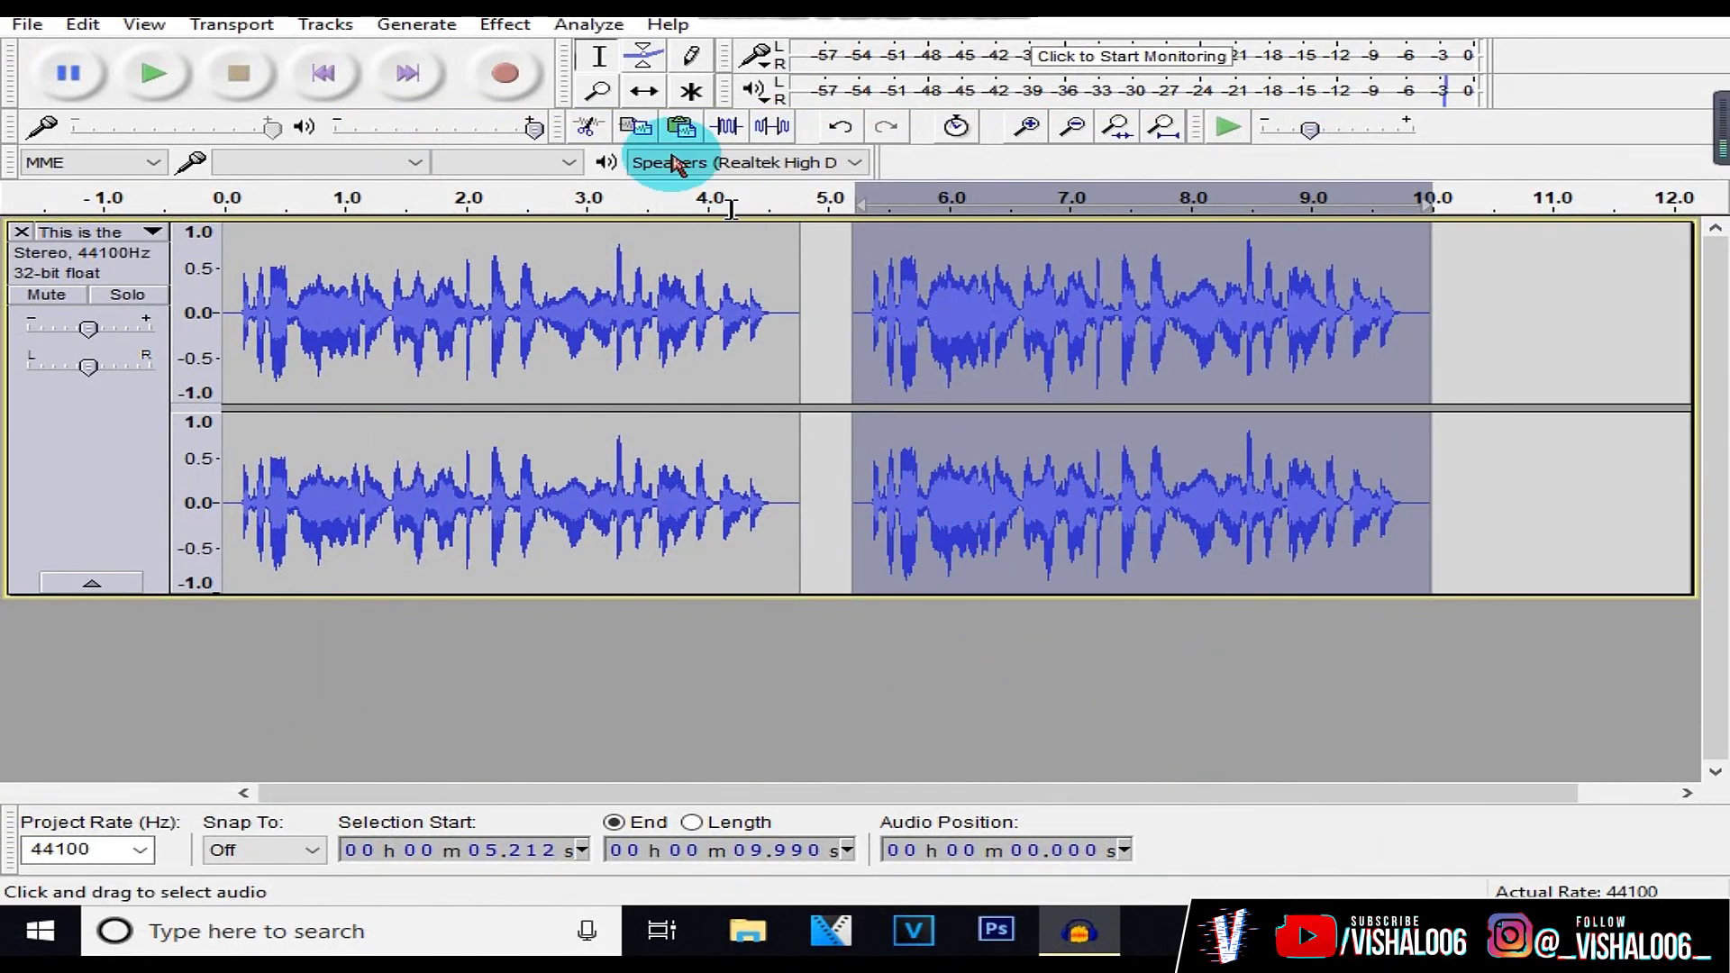
Step: Apply the Treble Boost curve to the duplicate clip with its high-frequency point lowered to about 2 dB, and play the track from the start
left_click(510, 27)
left_click(889, 323)
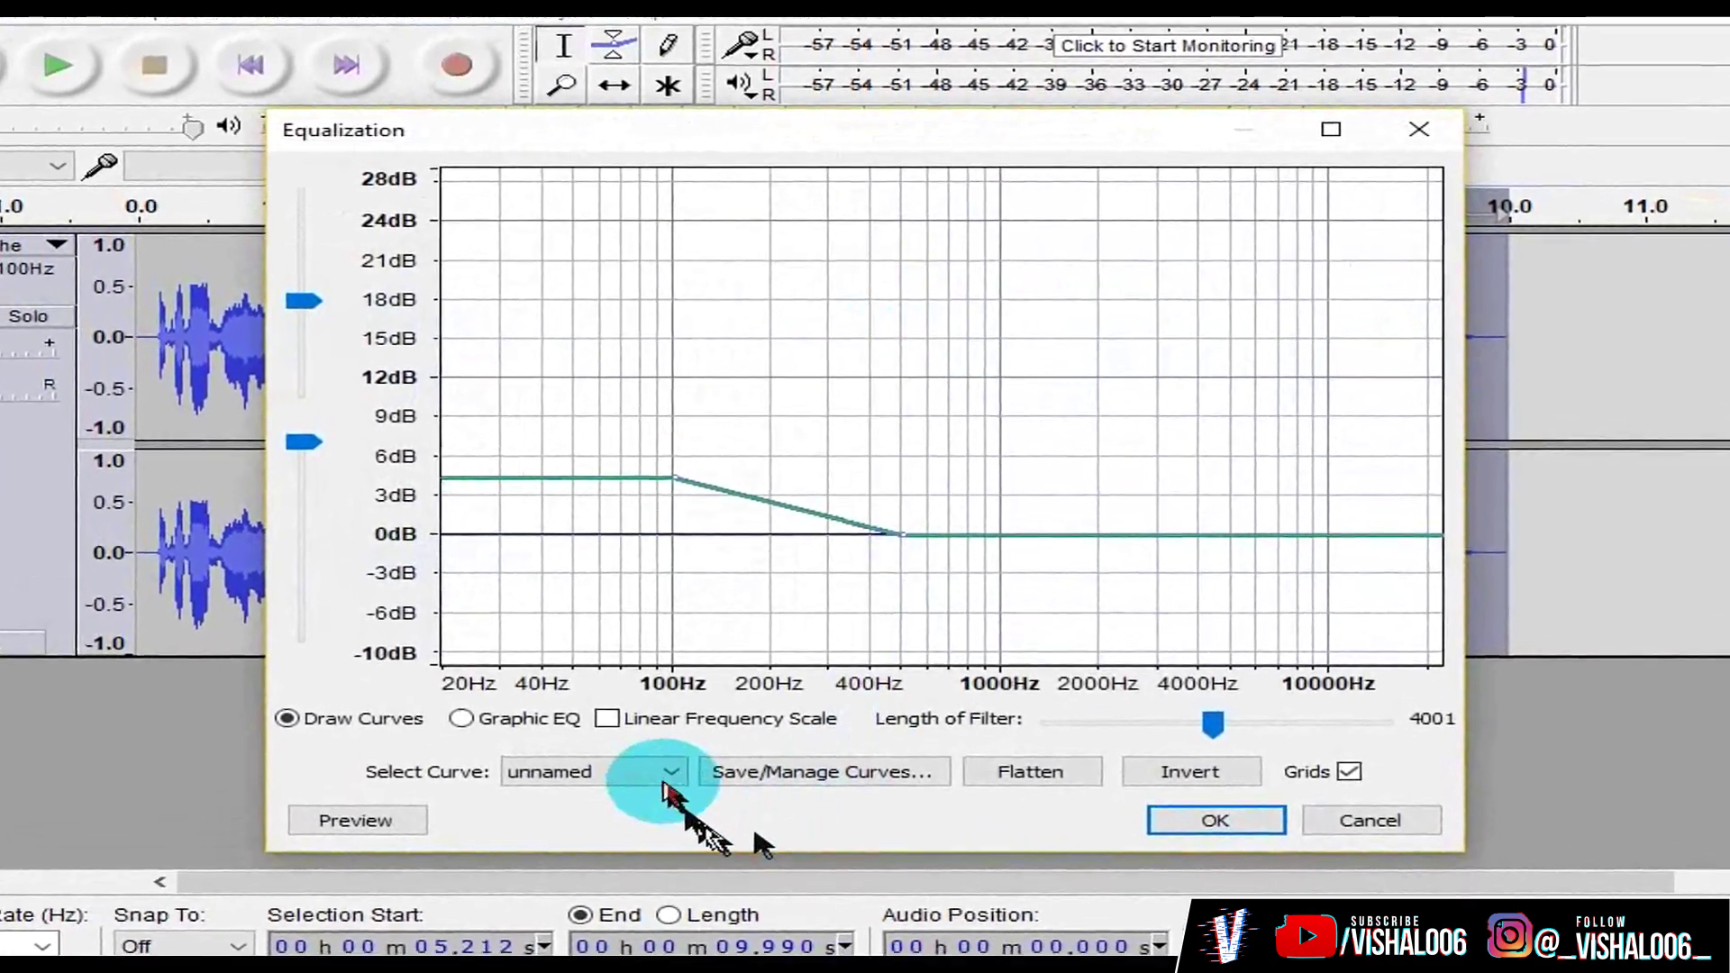
left_click(669, 777)
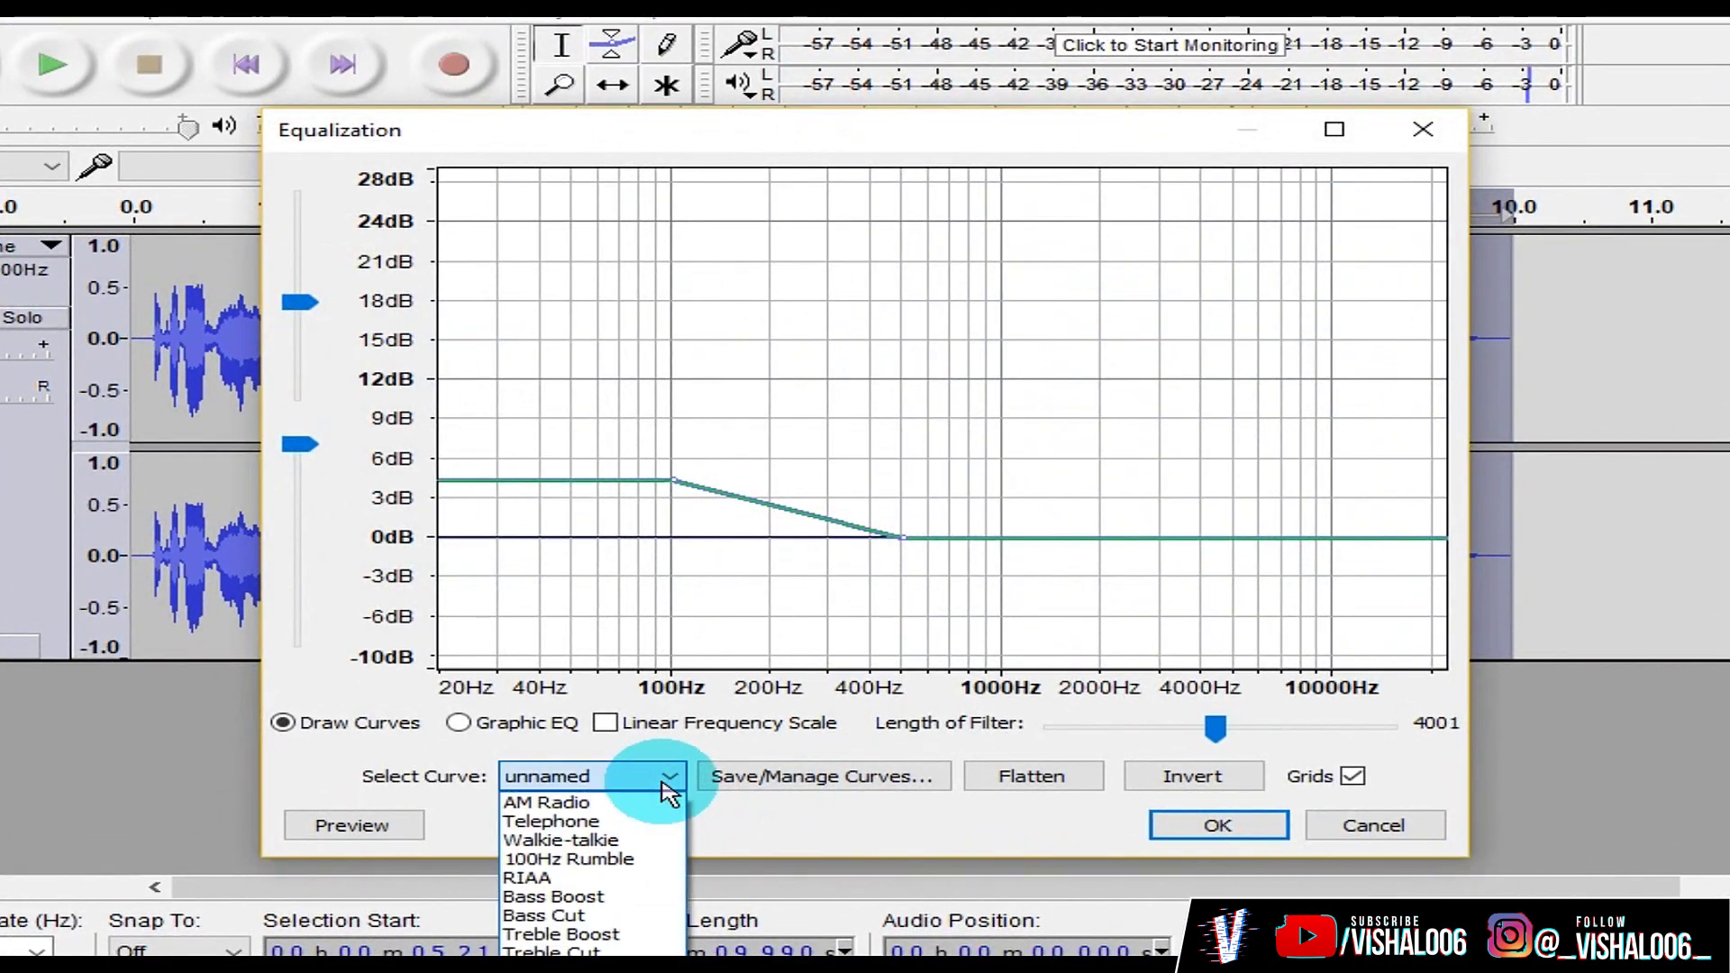
left_click(663, 934)
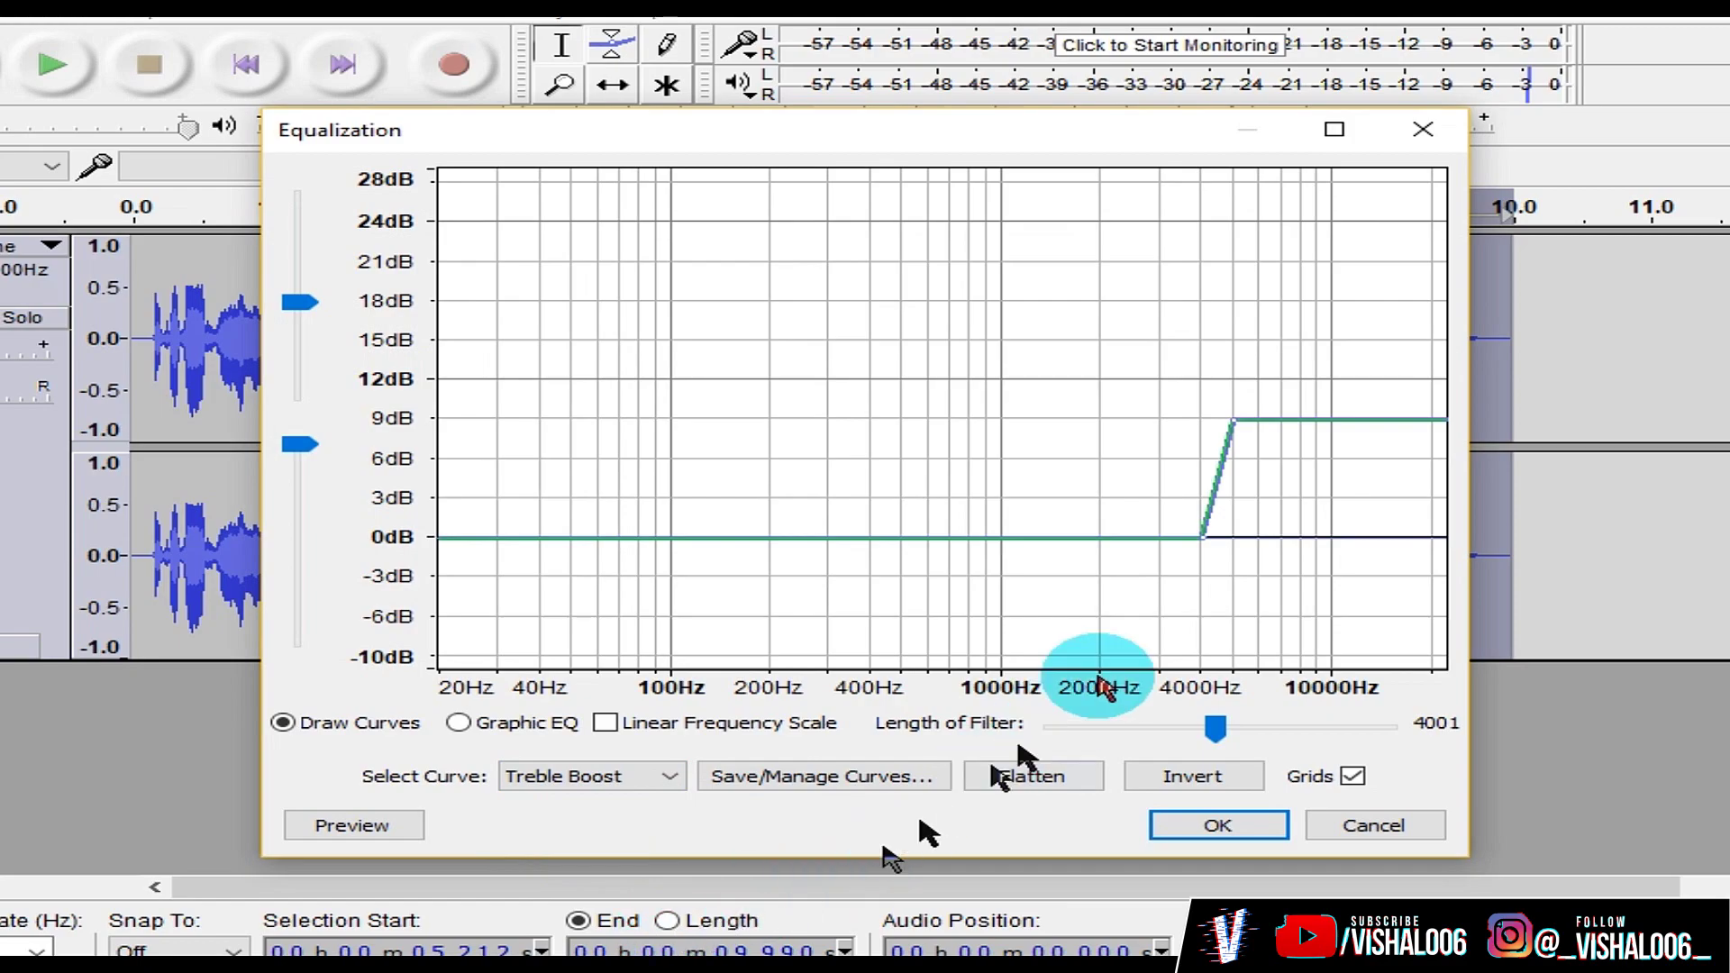
left_click_drag(1233, 426, 1233, 518)
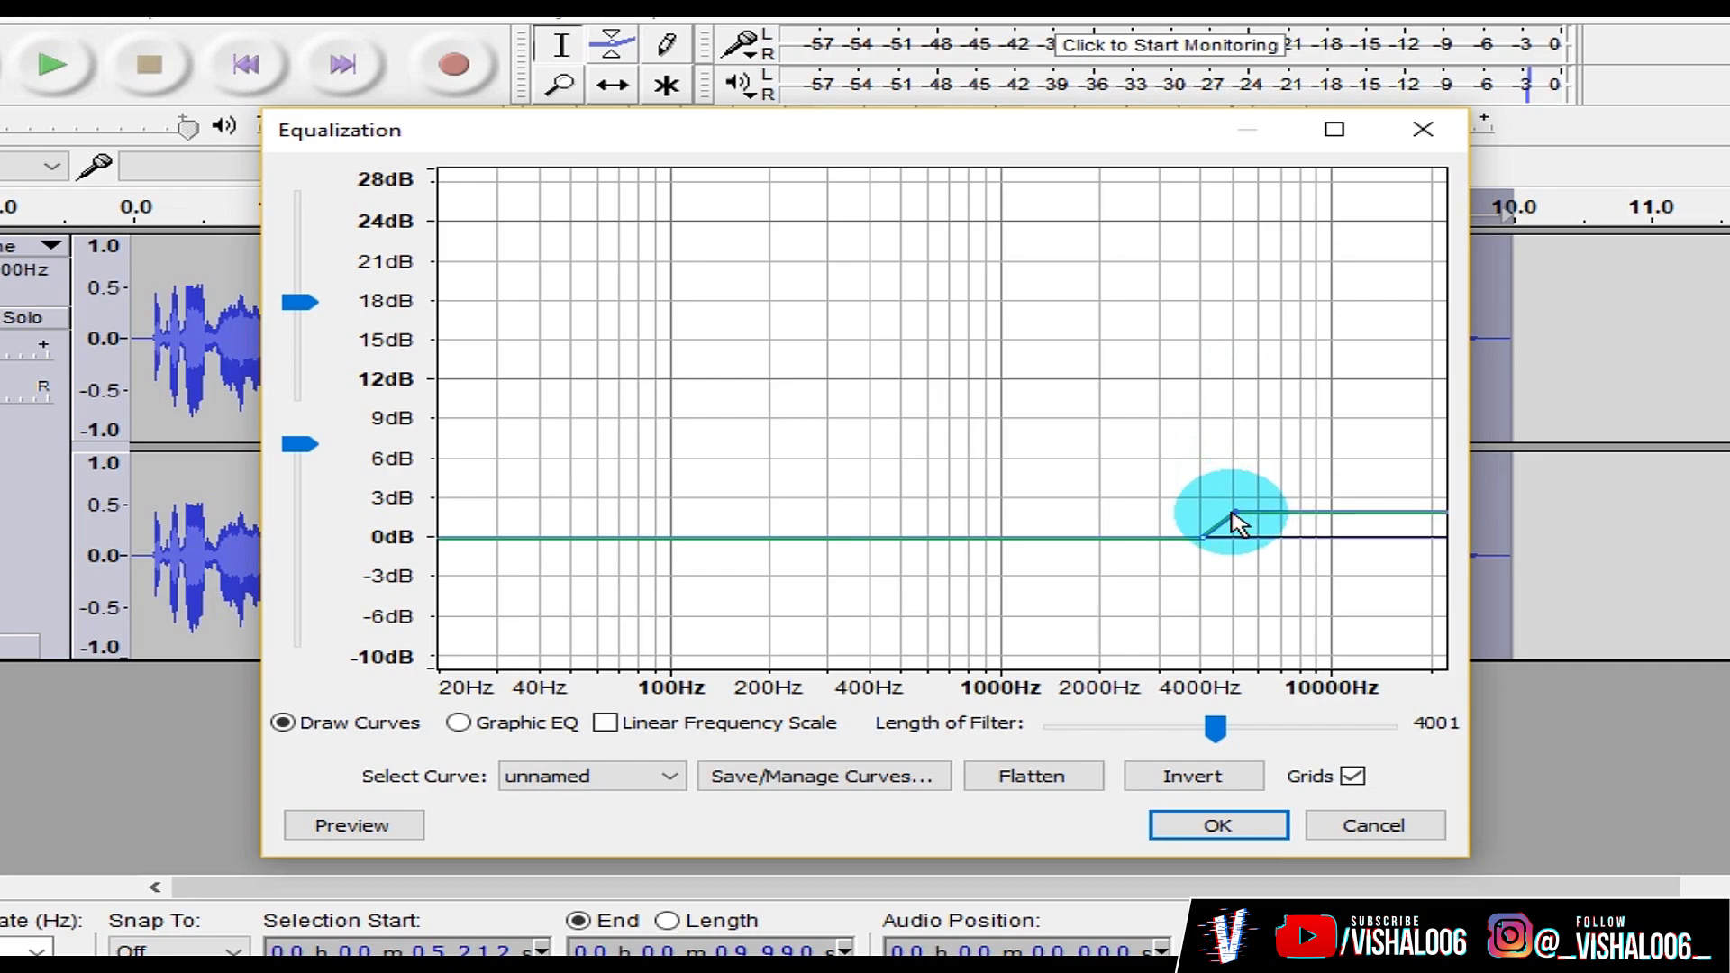
left_click(1248, 824)
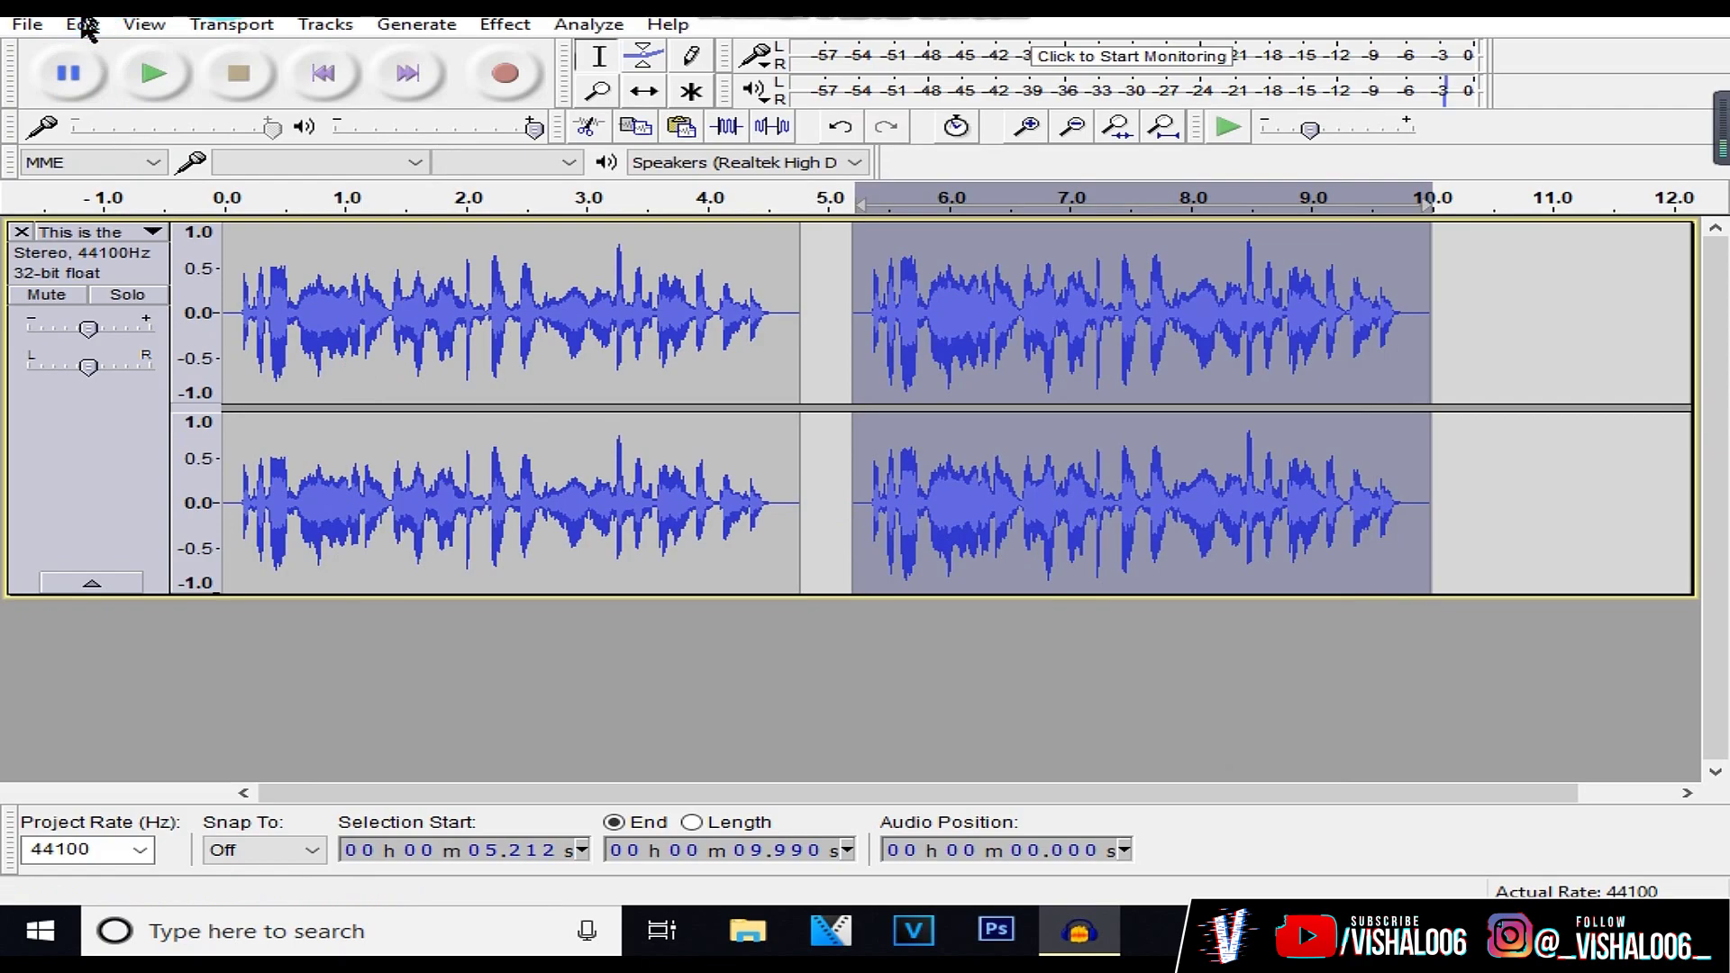
left_click(323, 72)
key("space")
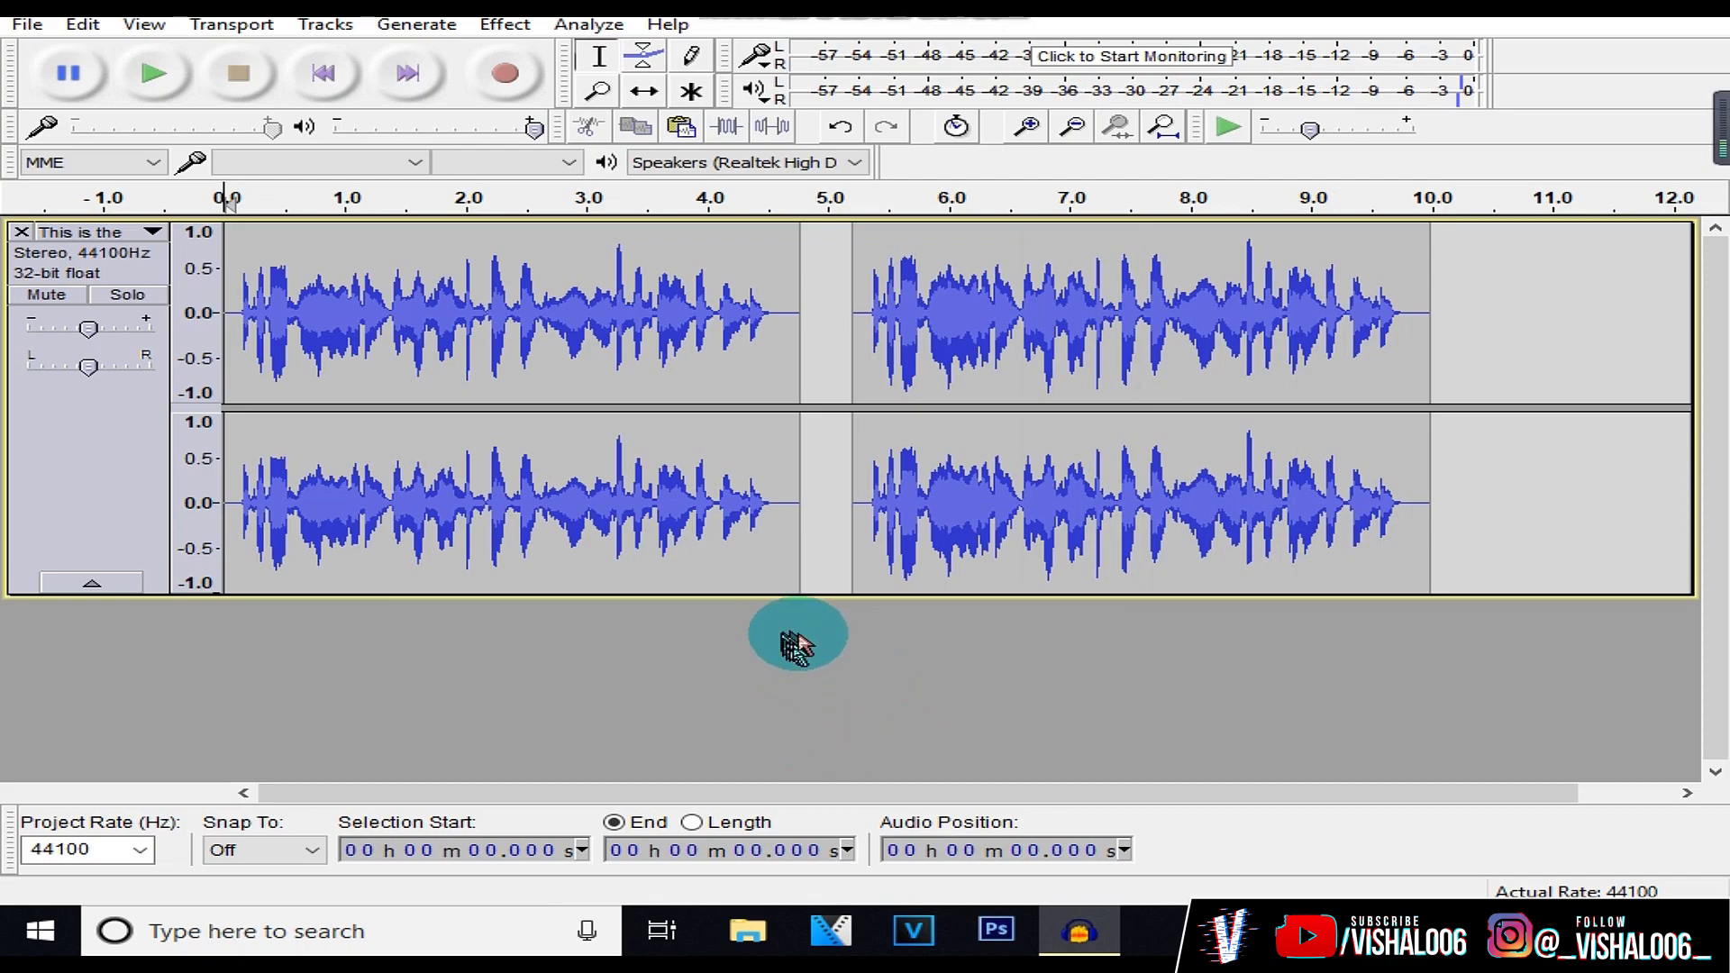
Step: Apply the Compressor to the duplicate clip with a -12 dB threshold, -45 dB noise floor, 3:1 ratio, 0.09 s attack and 1.0 s release
double_click(965, 458)
left_click(521, 31)
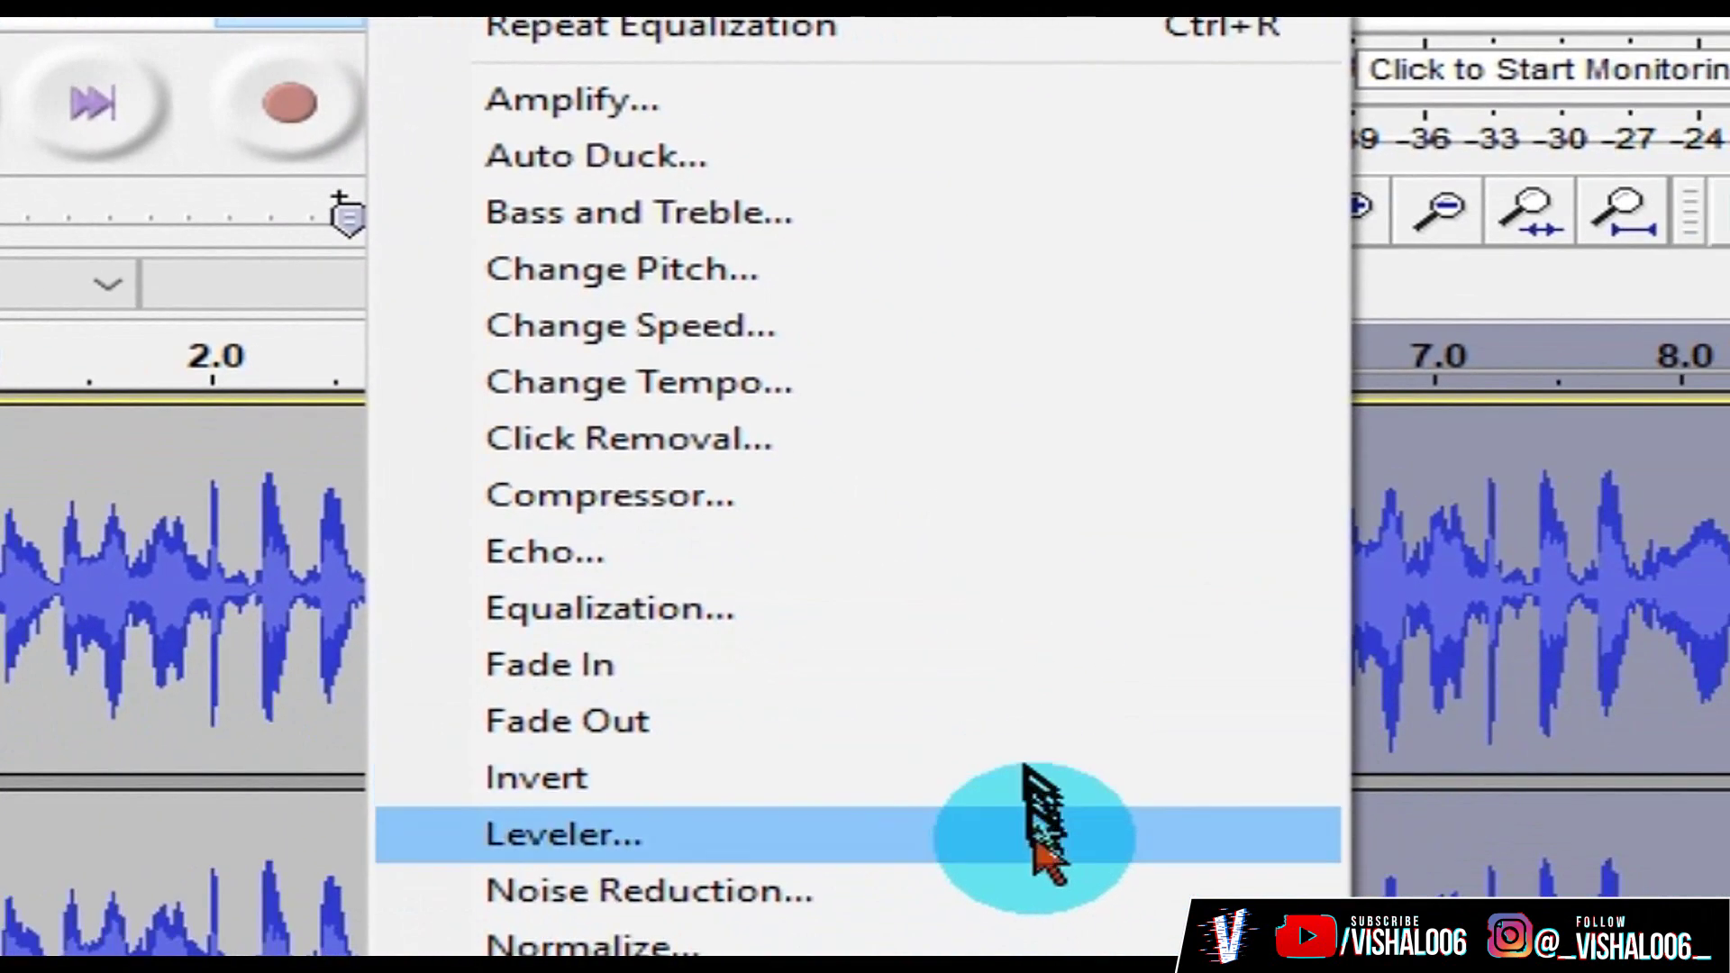
left_click(982, 495)
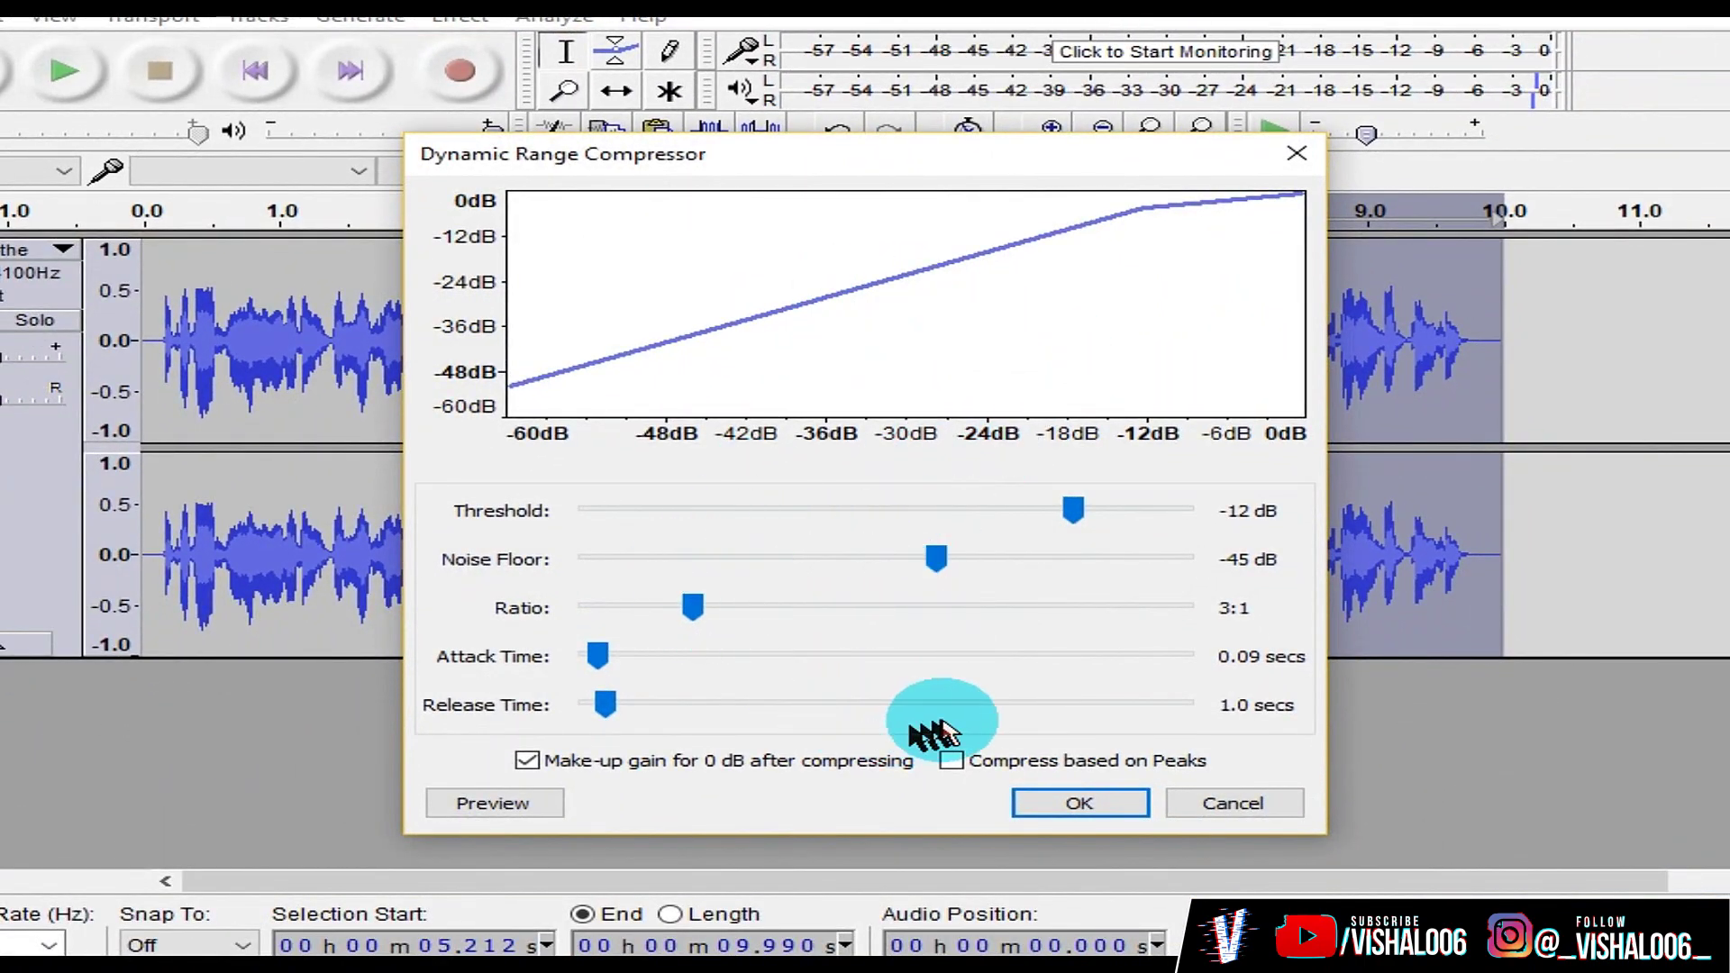
left_click(1090, 805)
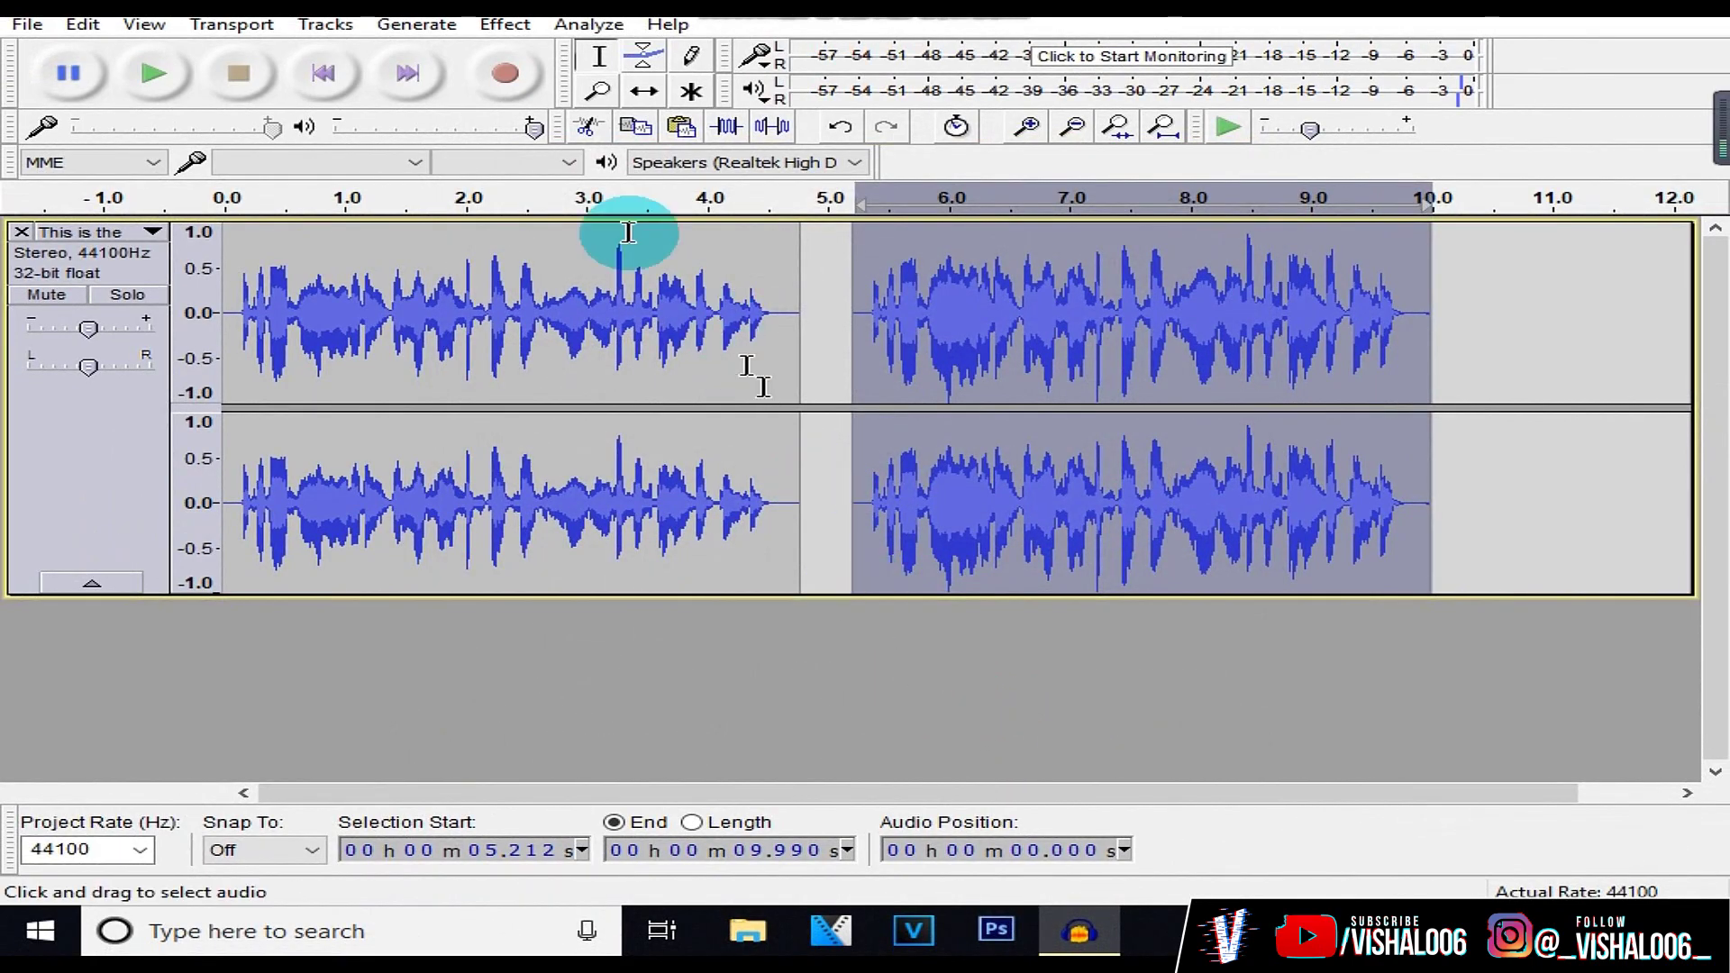
Step: Play the track from the start to compare the original clip with the compressed duplicate
left_click(323, 72)
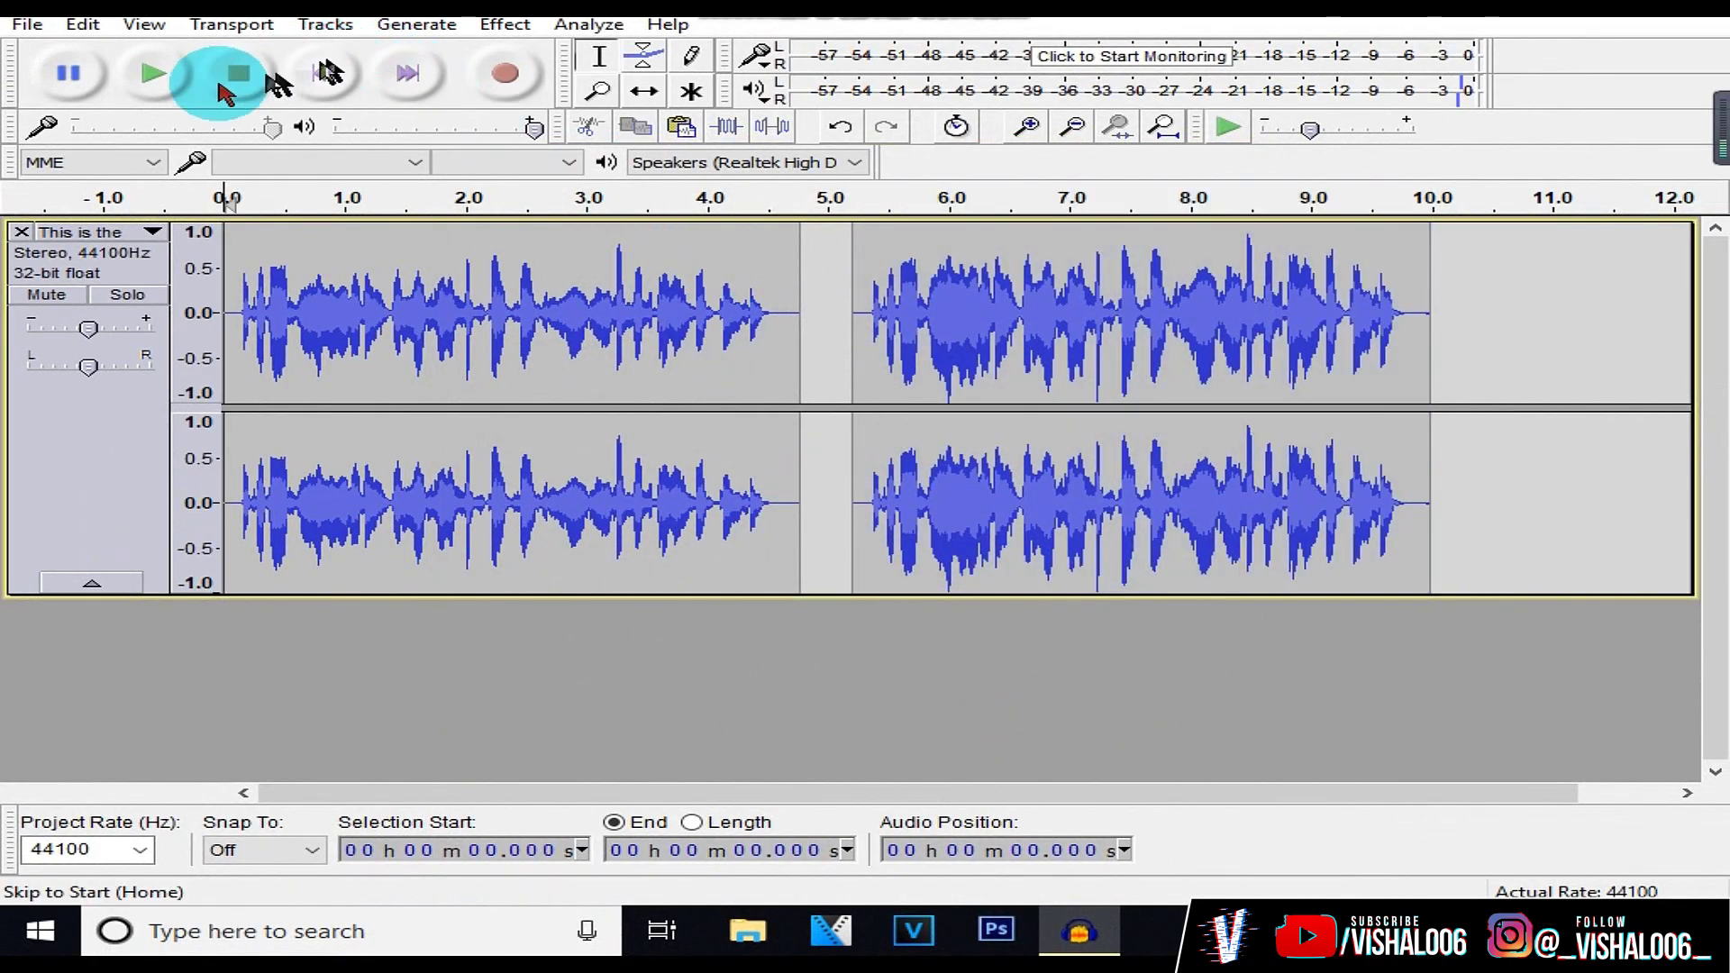
left_click(149, 79)
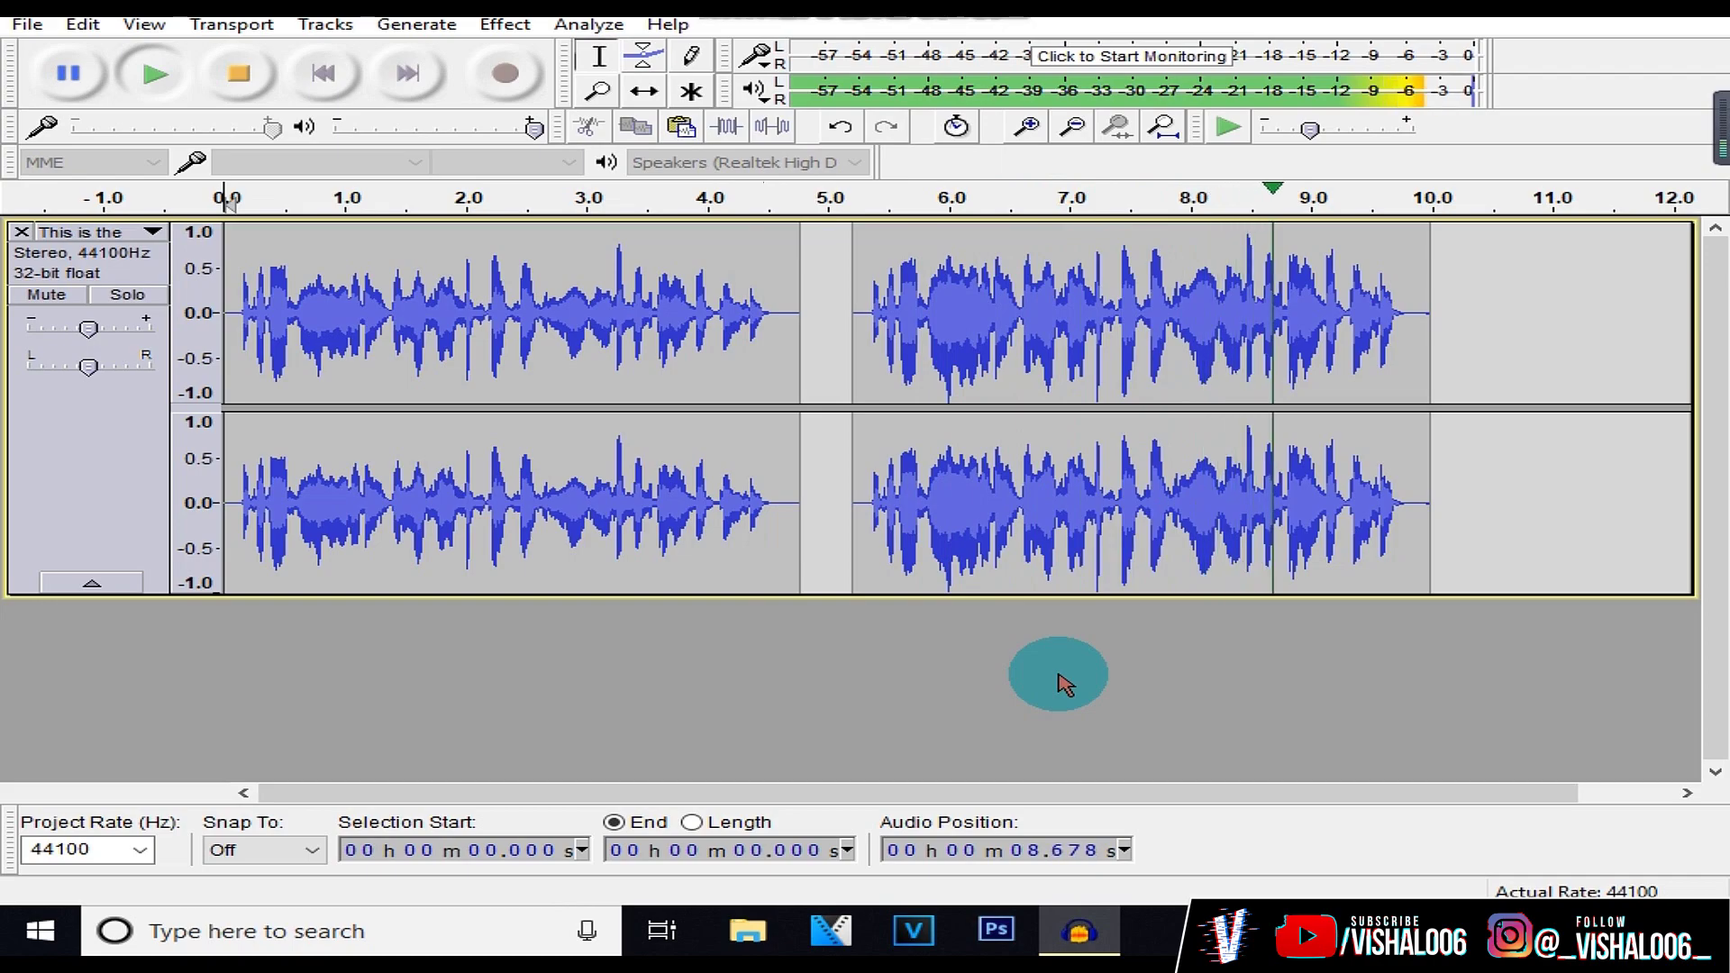
key("space")
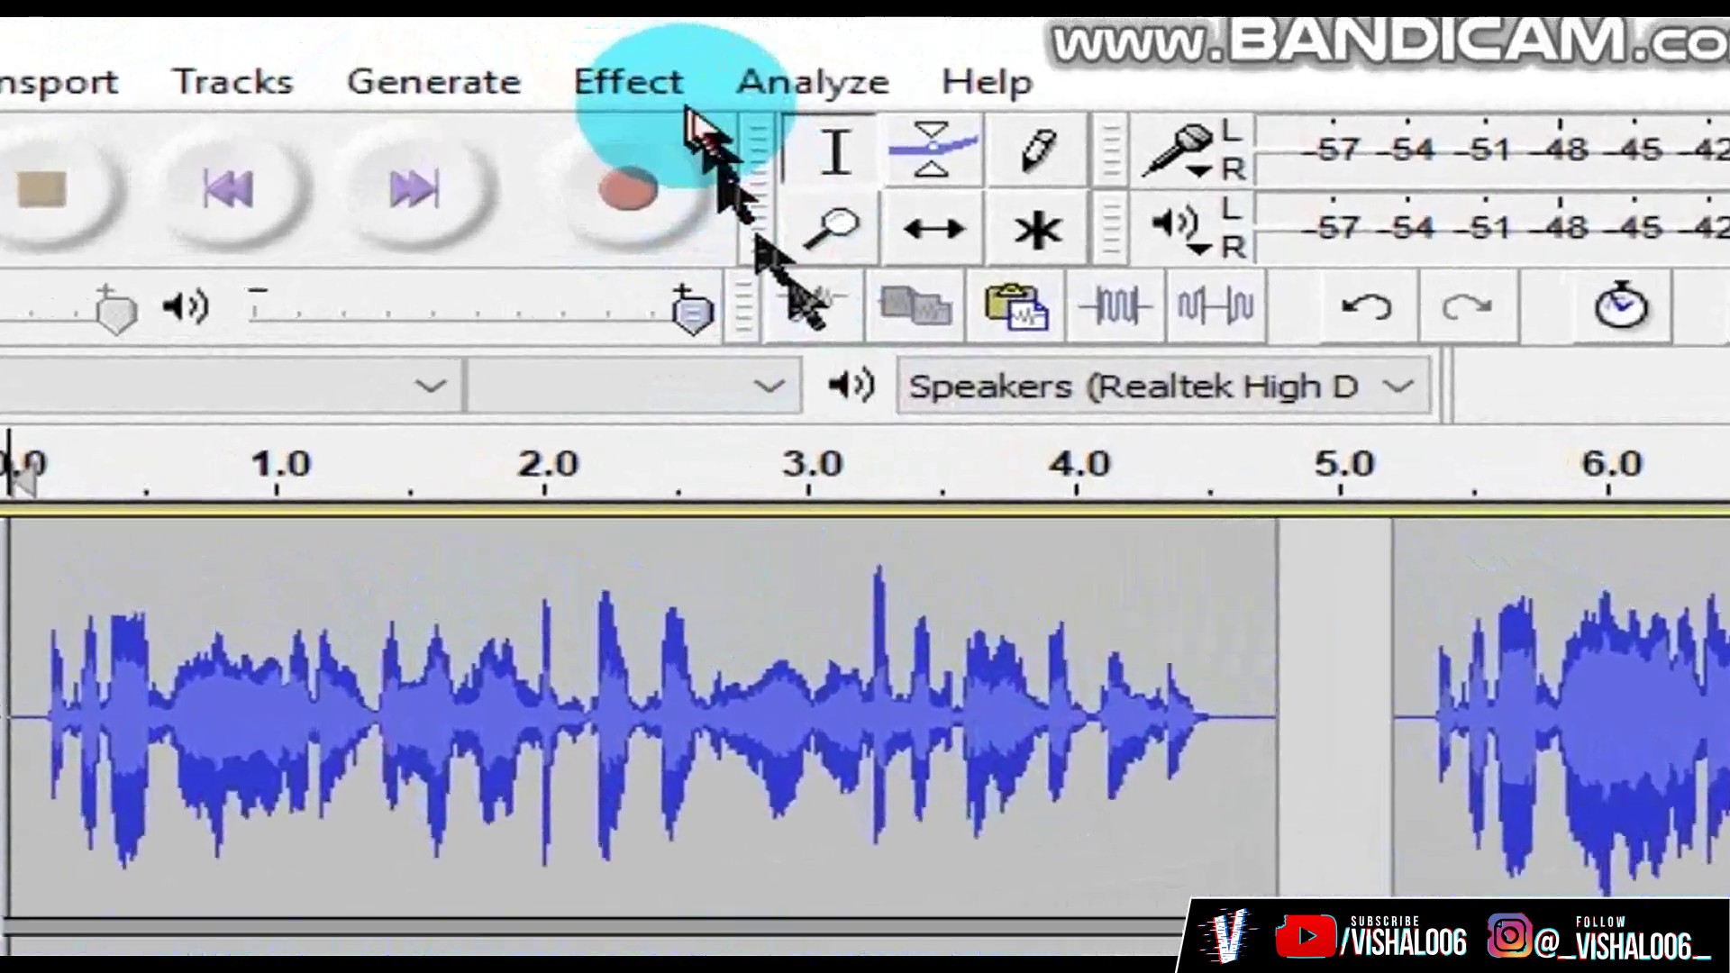
left_click(516, 29)
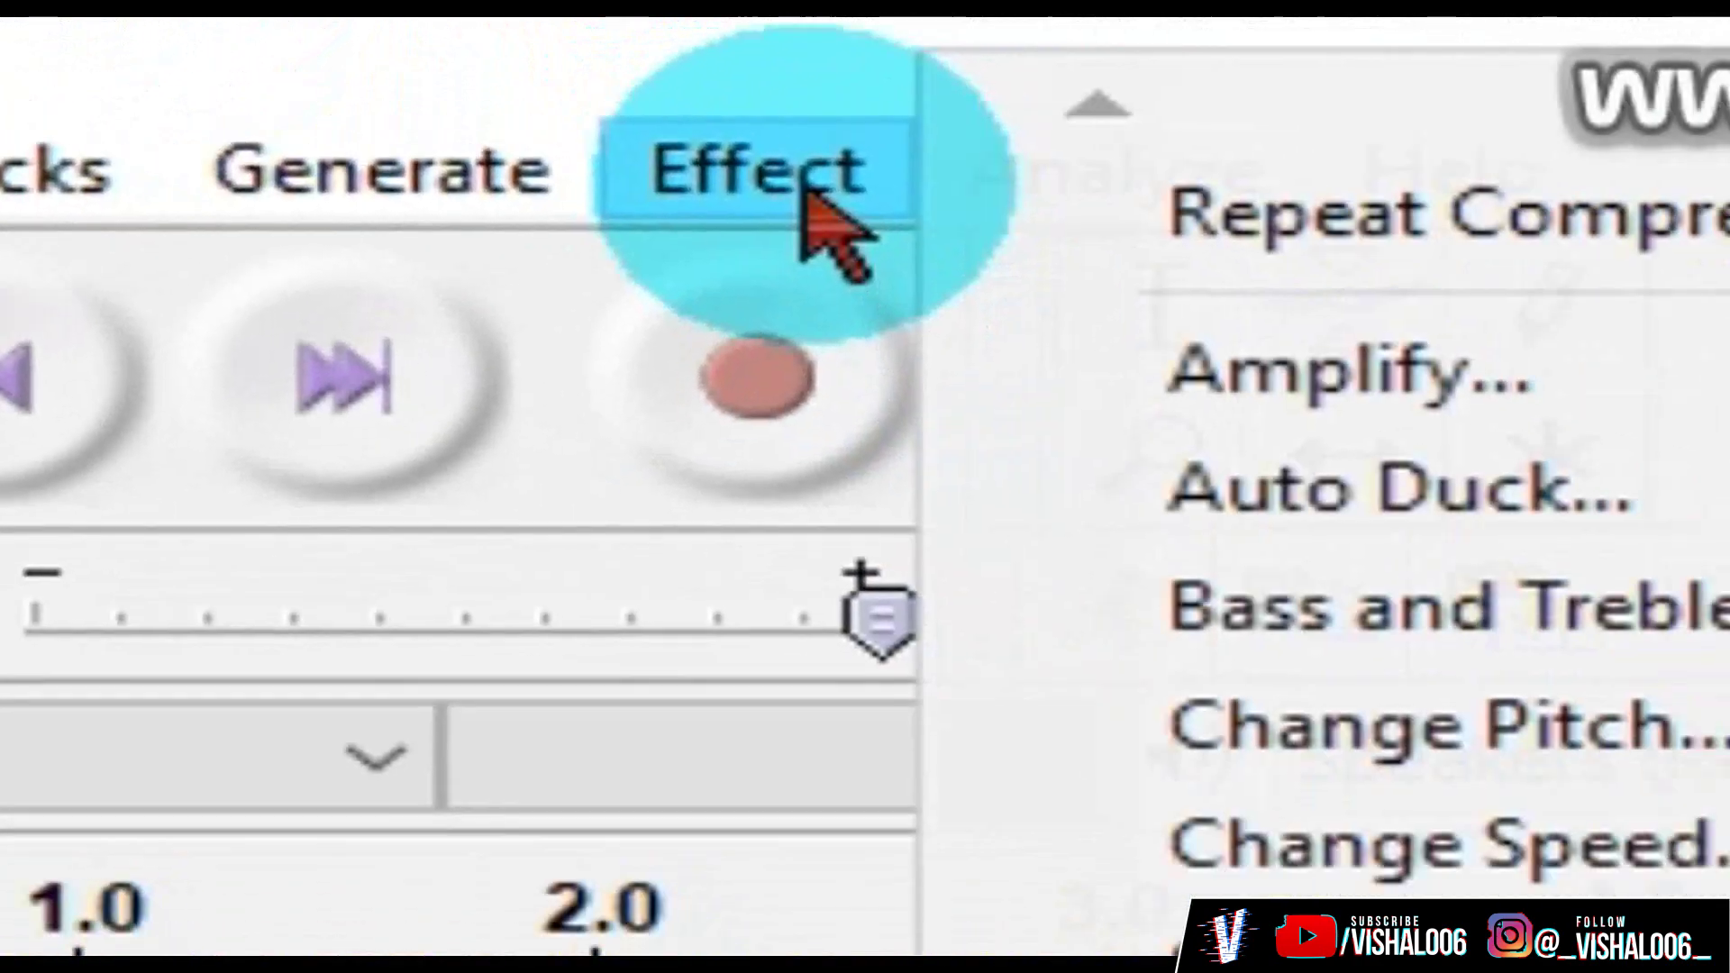
left_click(1081, 529)
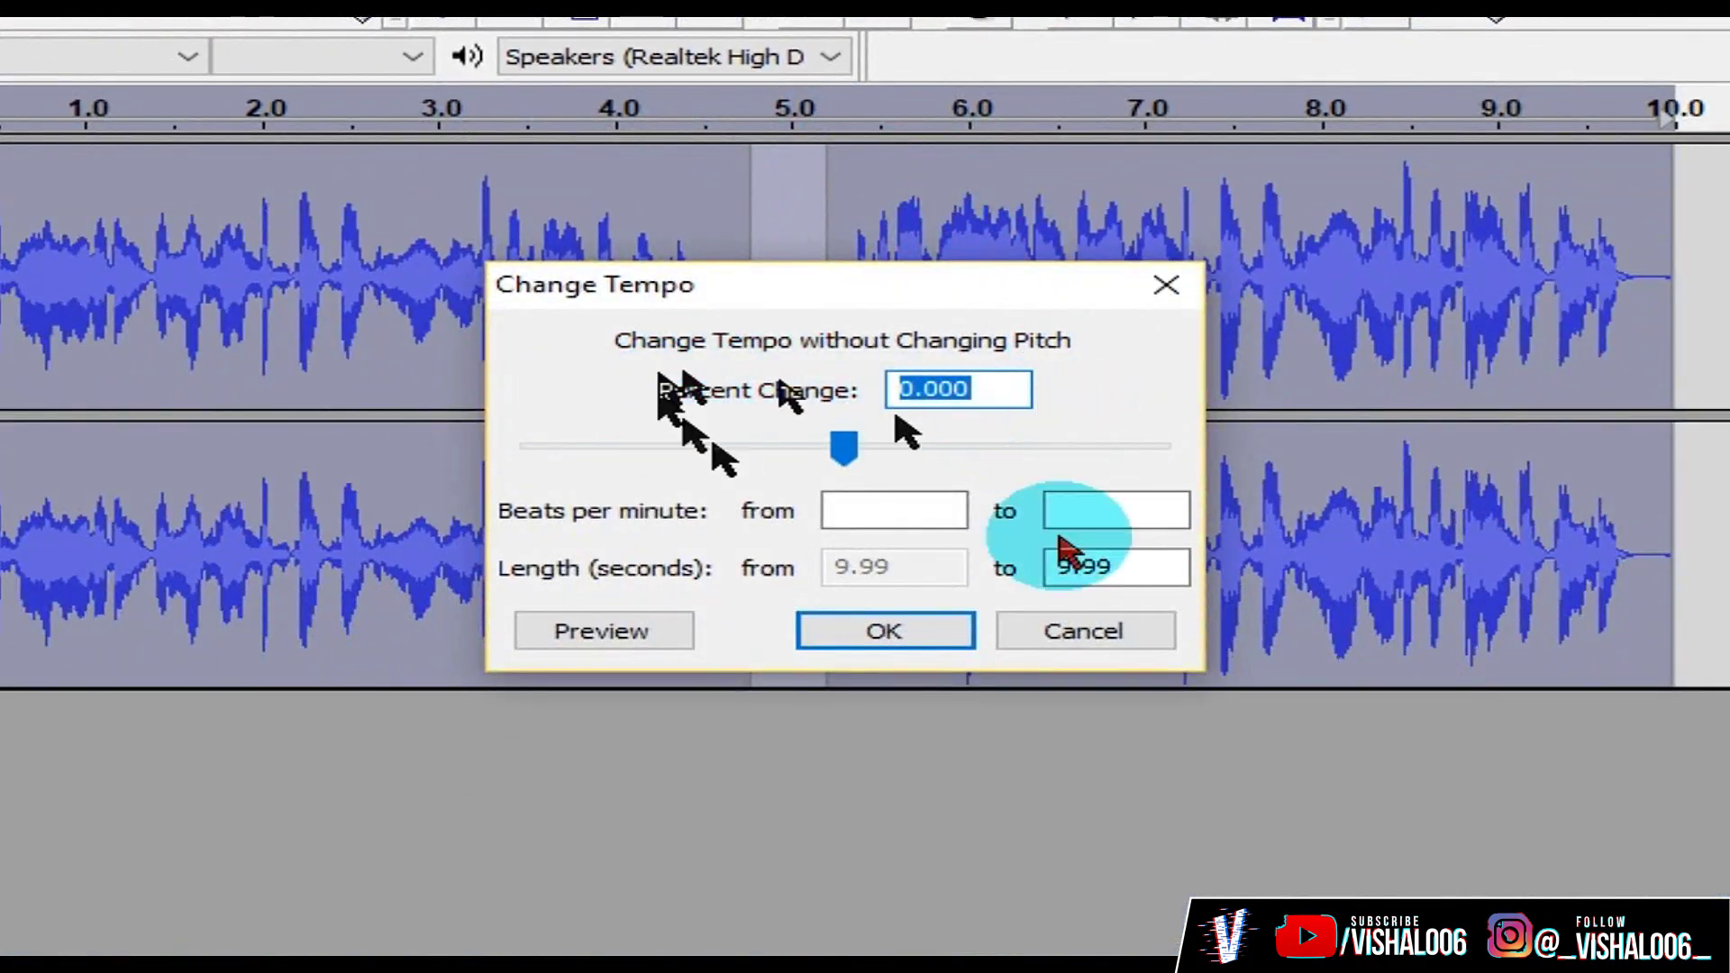
left_click(1108, 628)
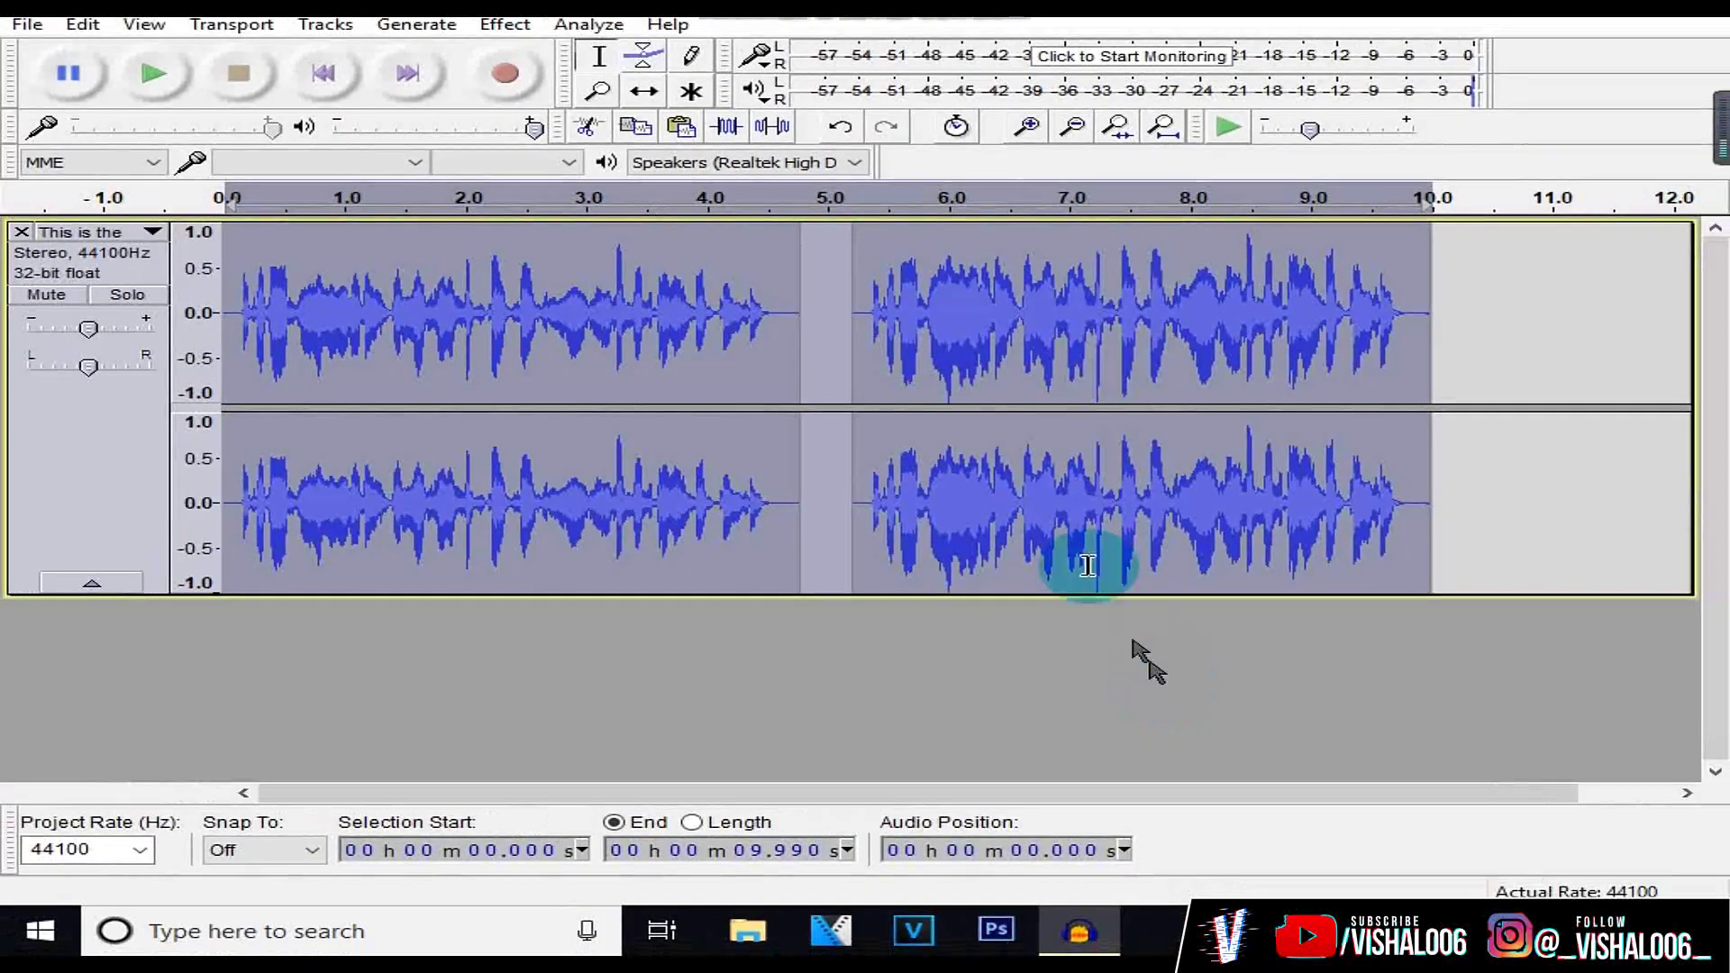
left_click(1076, 559)
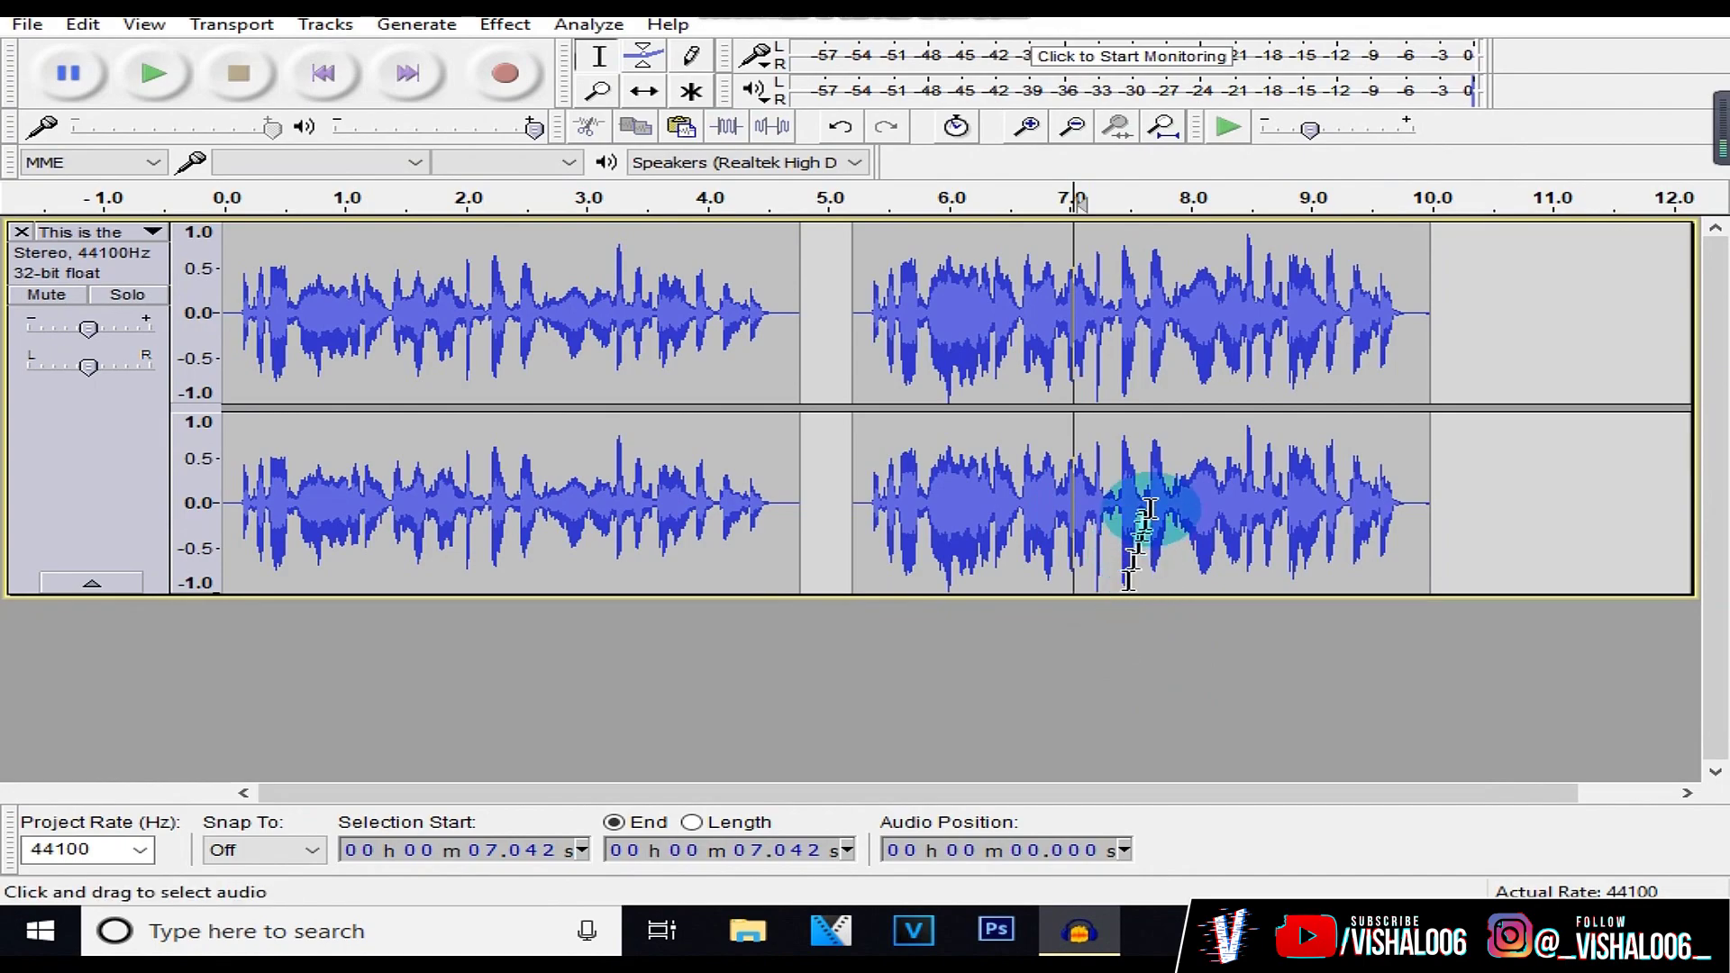
left_click_drag(1138, 488, 1153, 487)
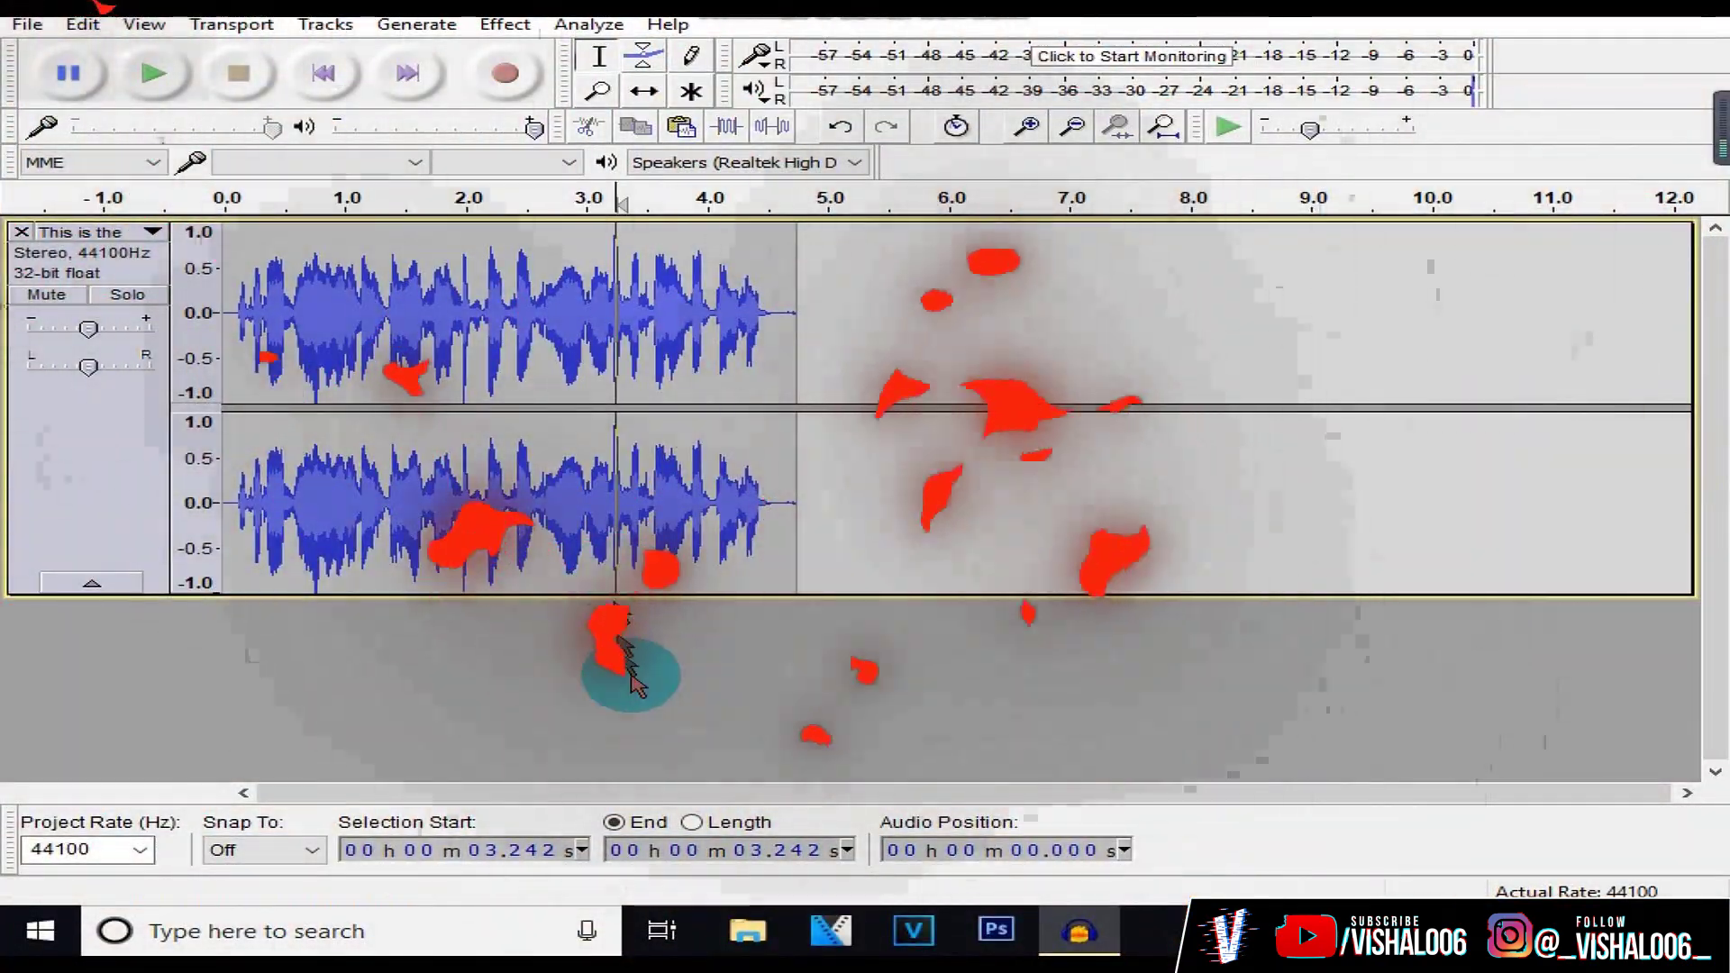
Step: Amplify the entire voice track by 2.0 dB to a new peak amplitude of 0.0 dB, without allowing clipping, and clear the selection
key("ctrl+a")
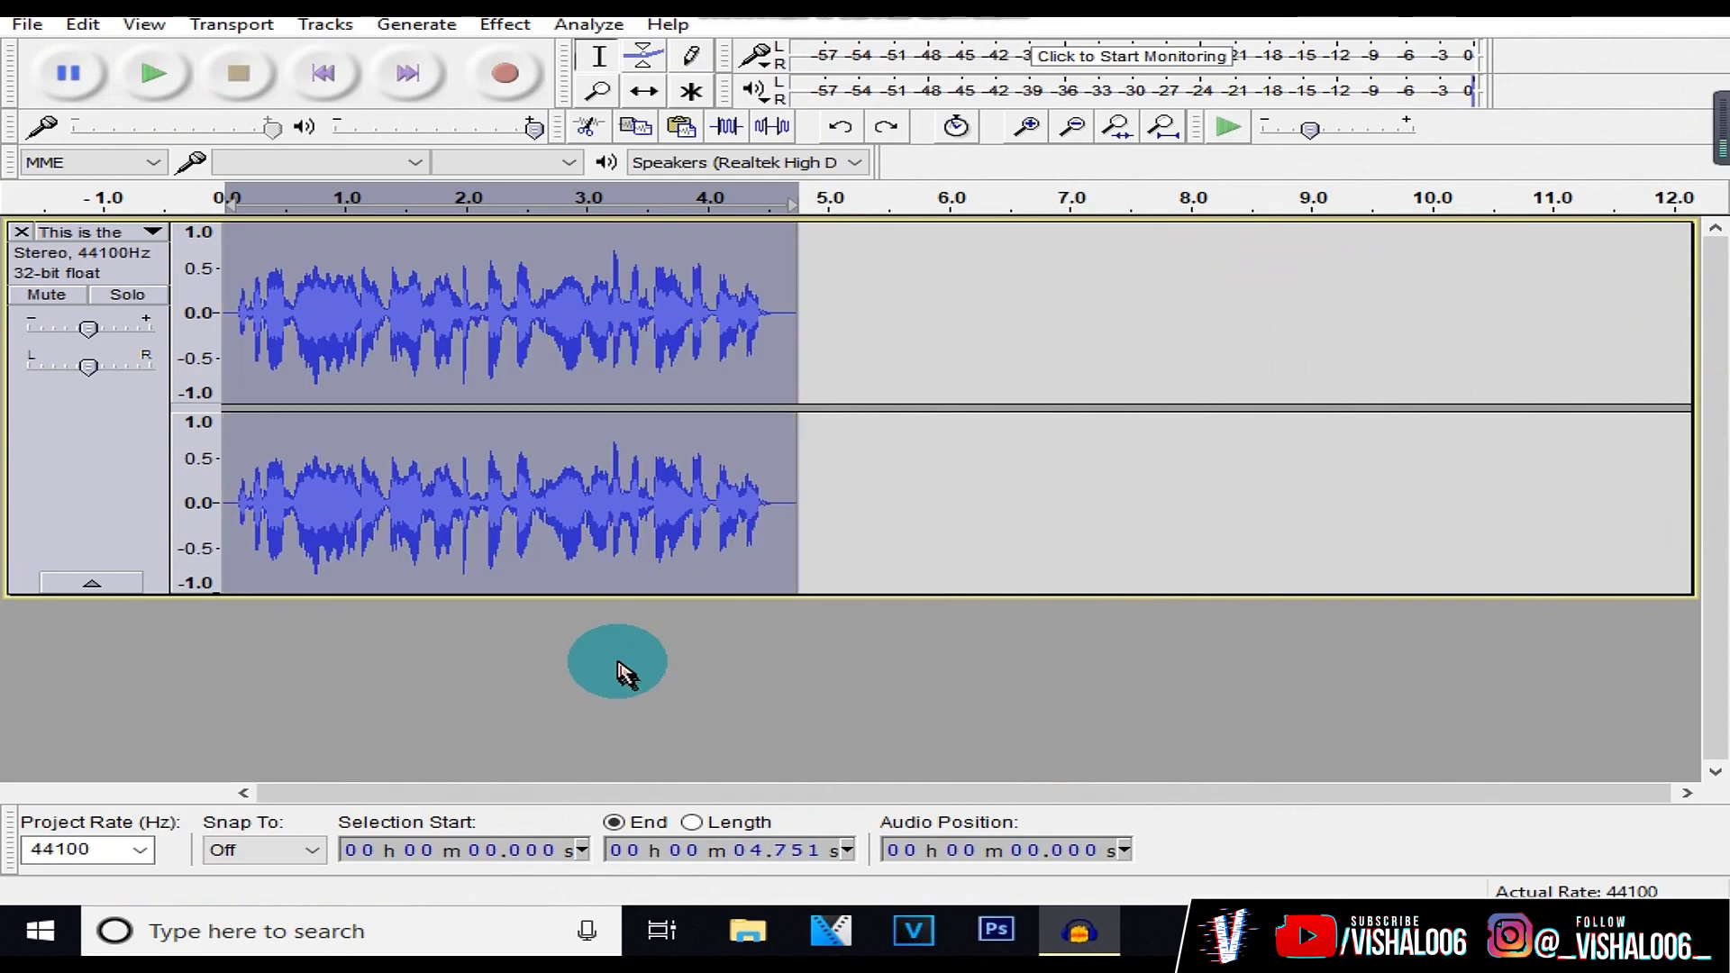
left_click(541, 27)
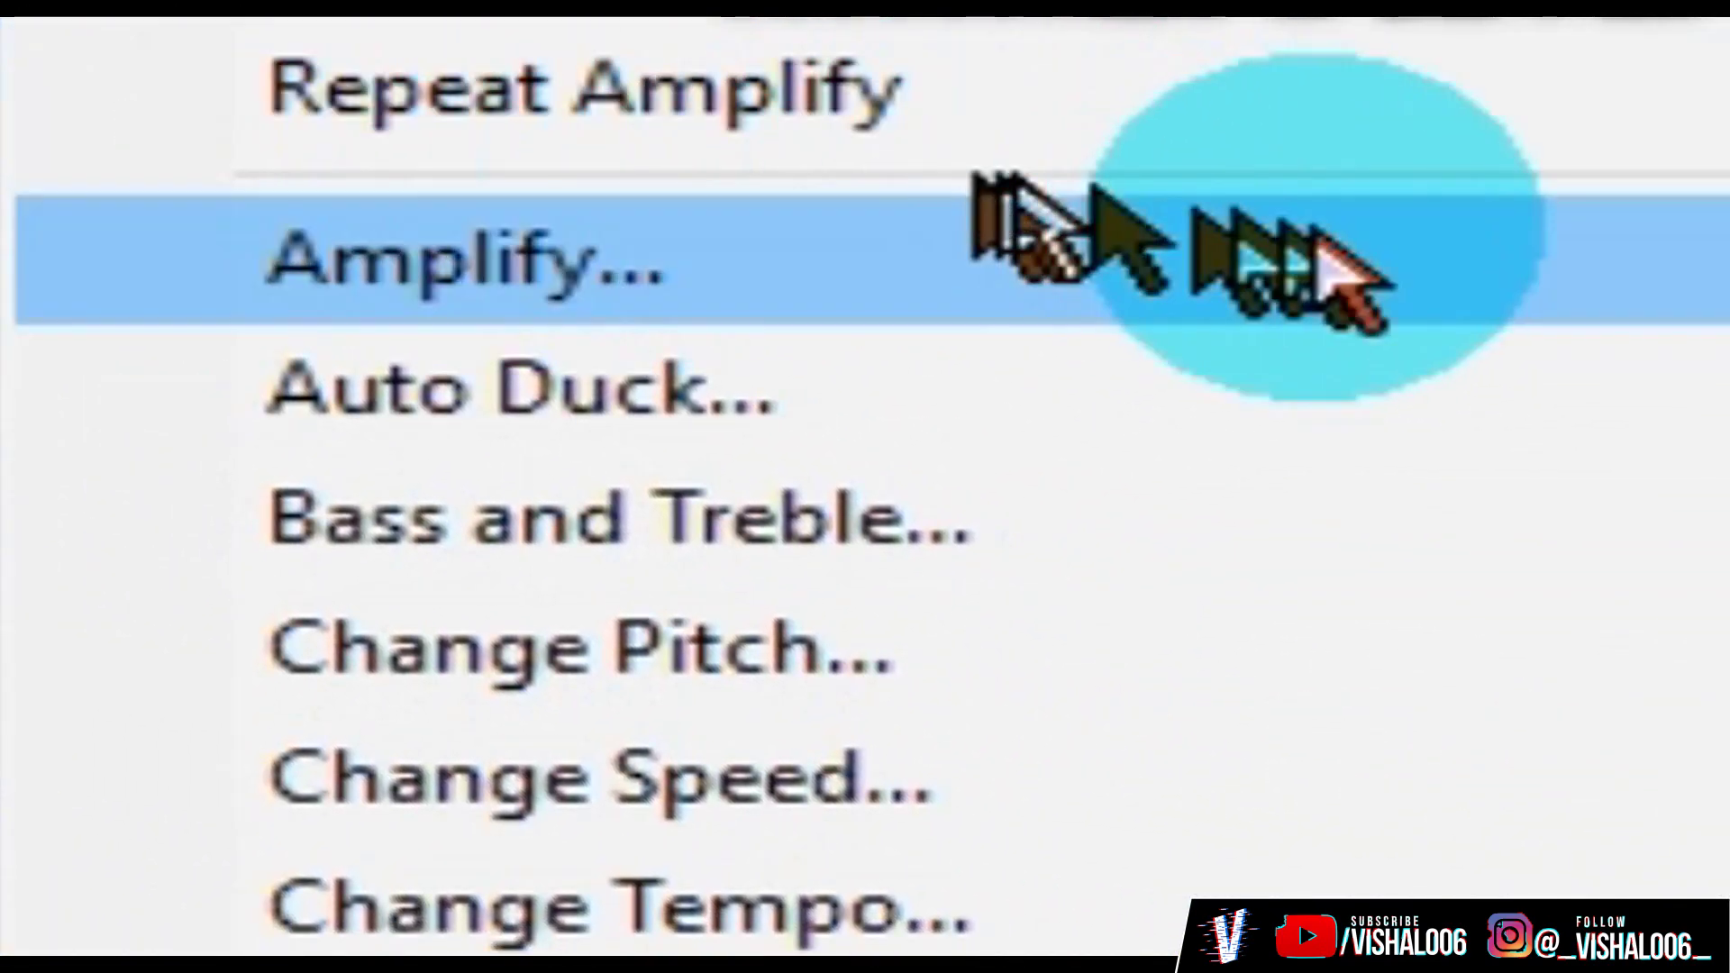
left_click(635, 74)
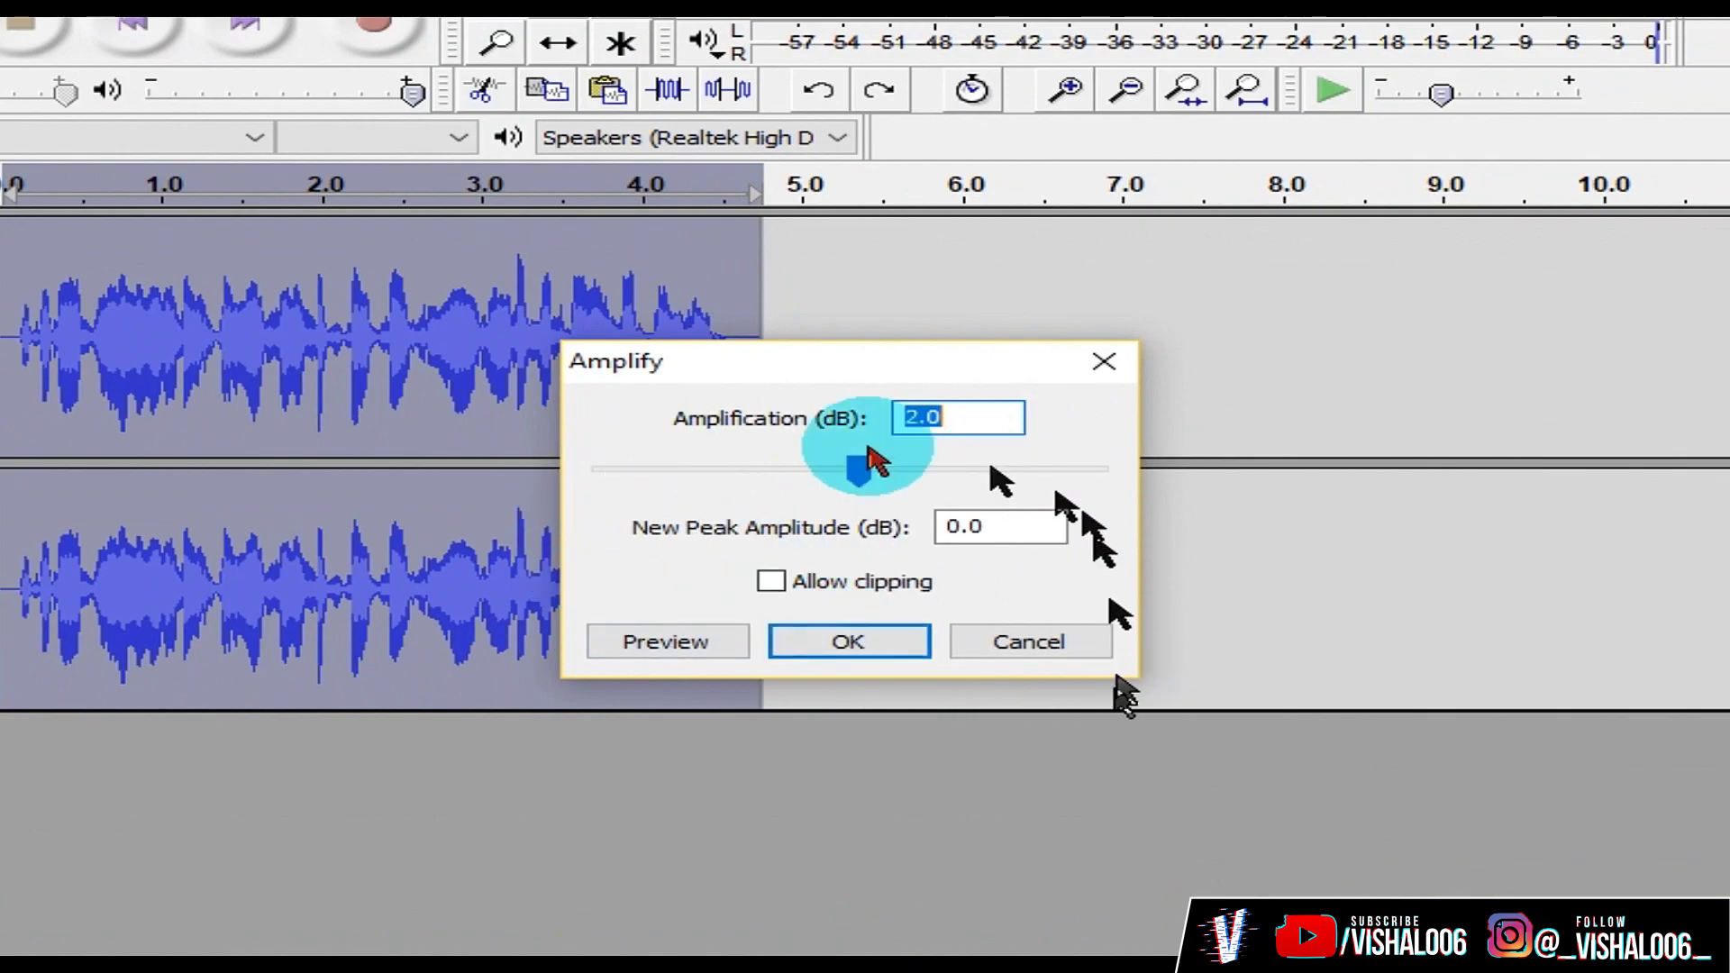
left_click(878, 651)
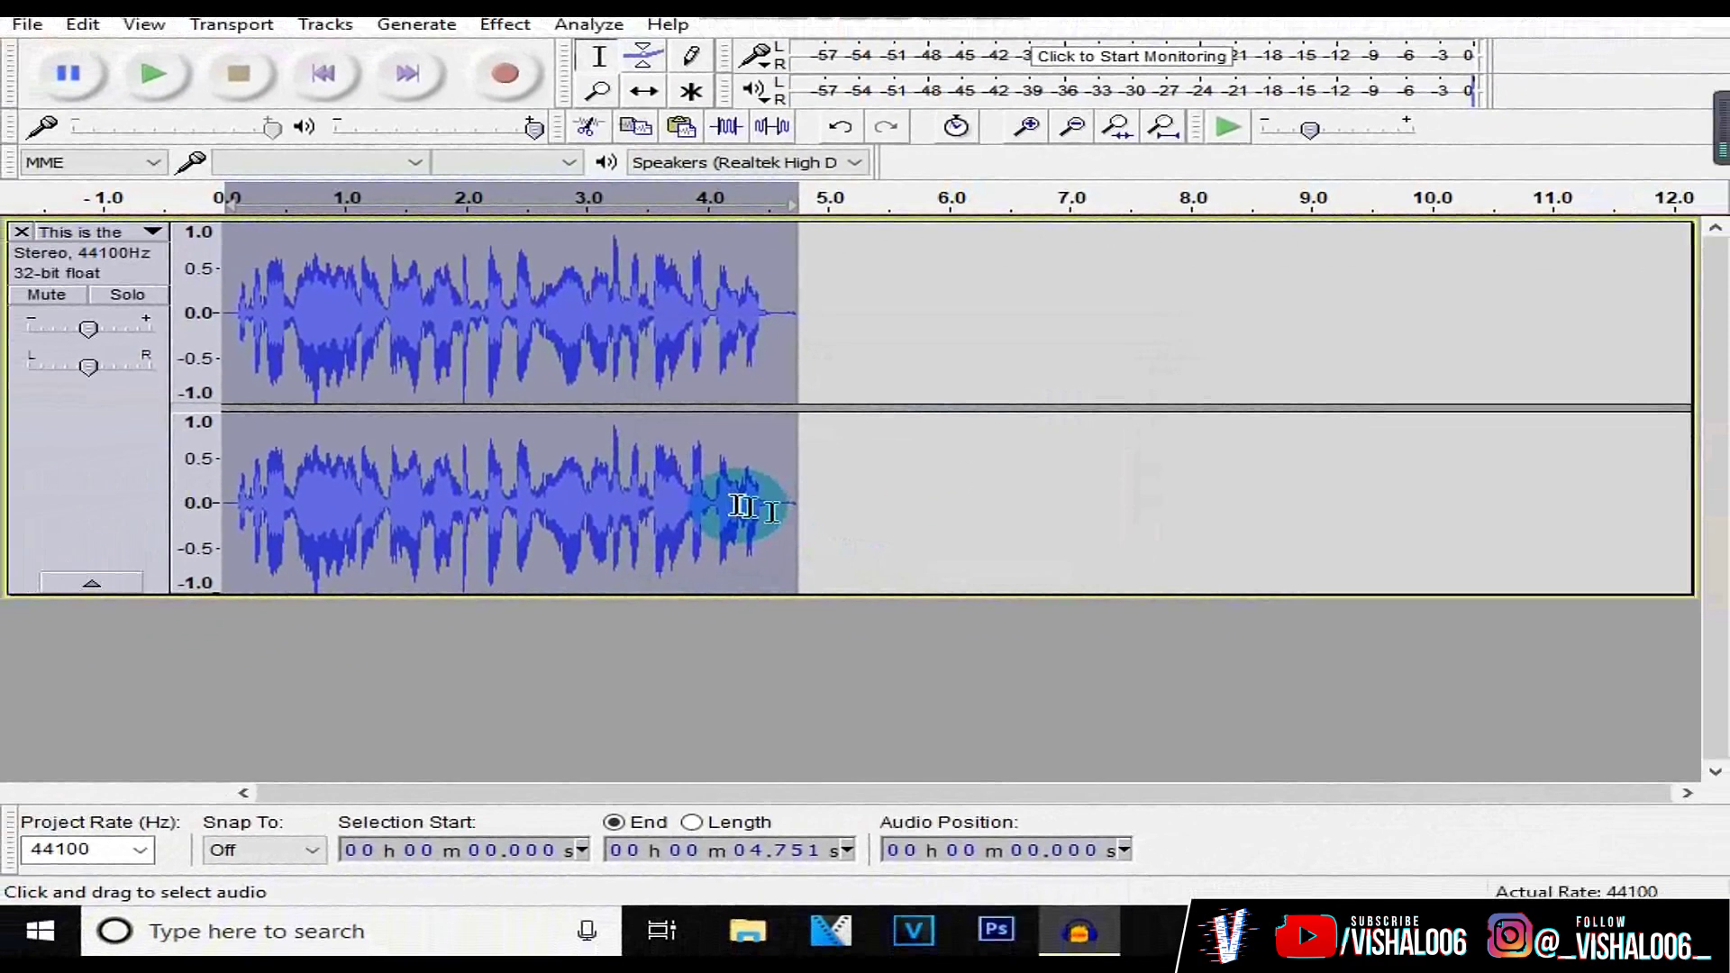
left_click(737, 506)
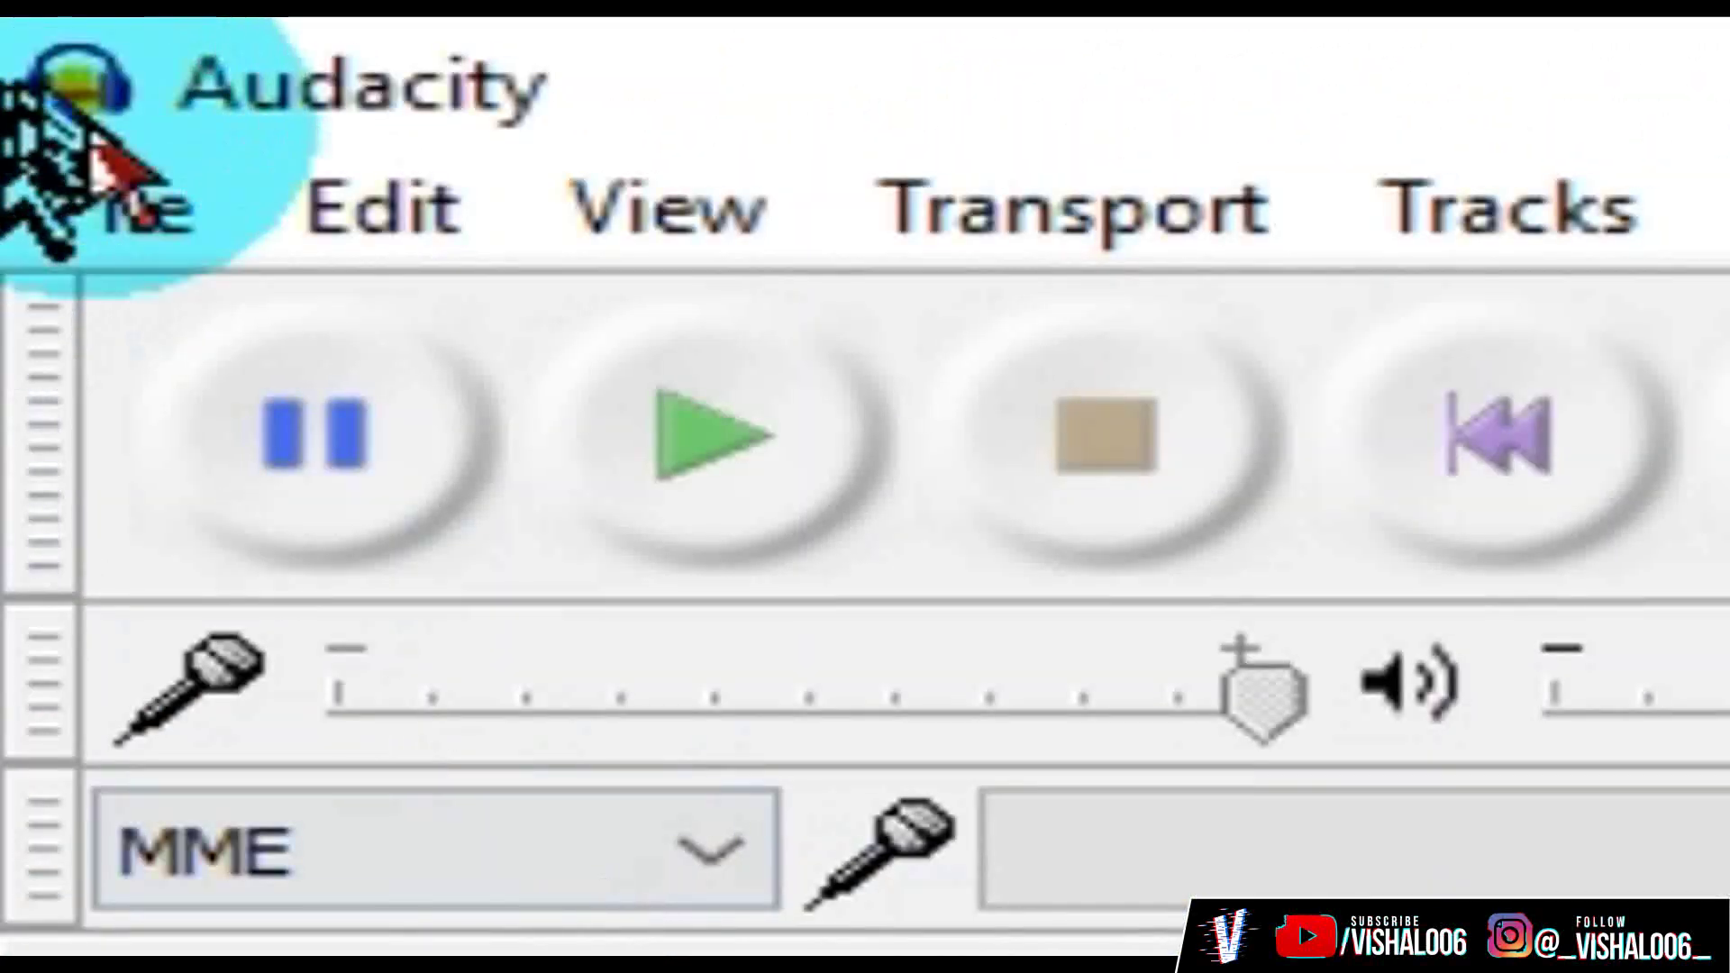
Step: Open the audio export settings for the finished voice track and close them without saving a file
left_click(27, 24)
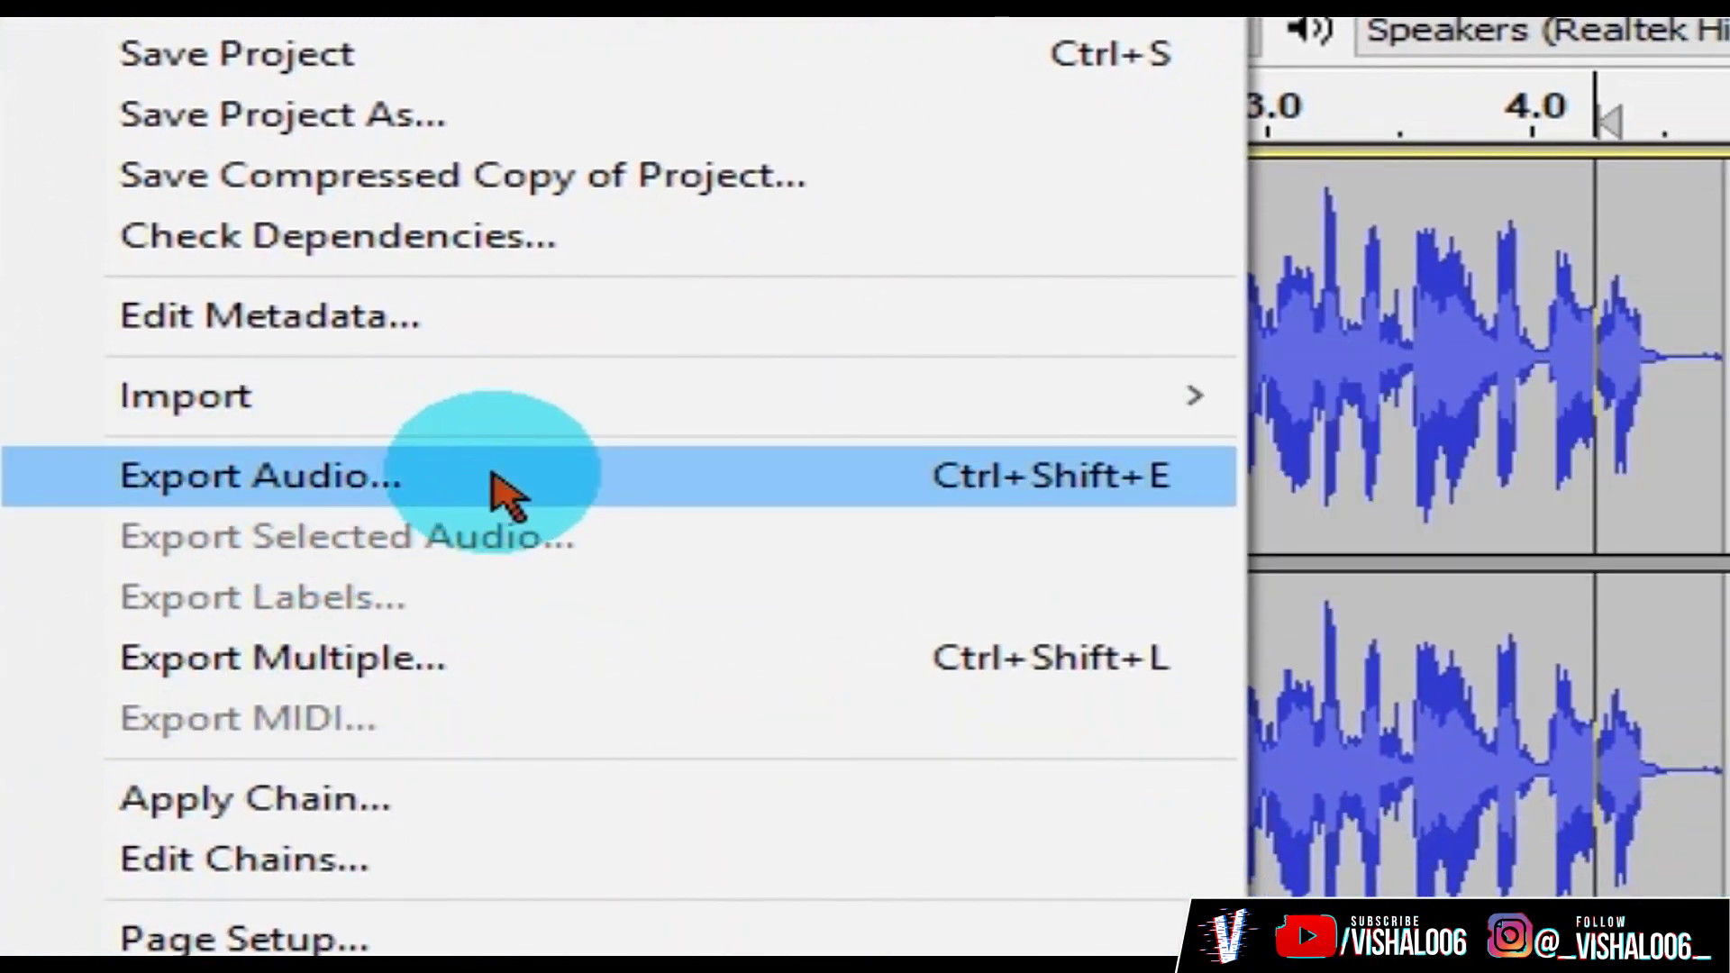
left_click(532, 567)
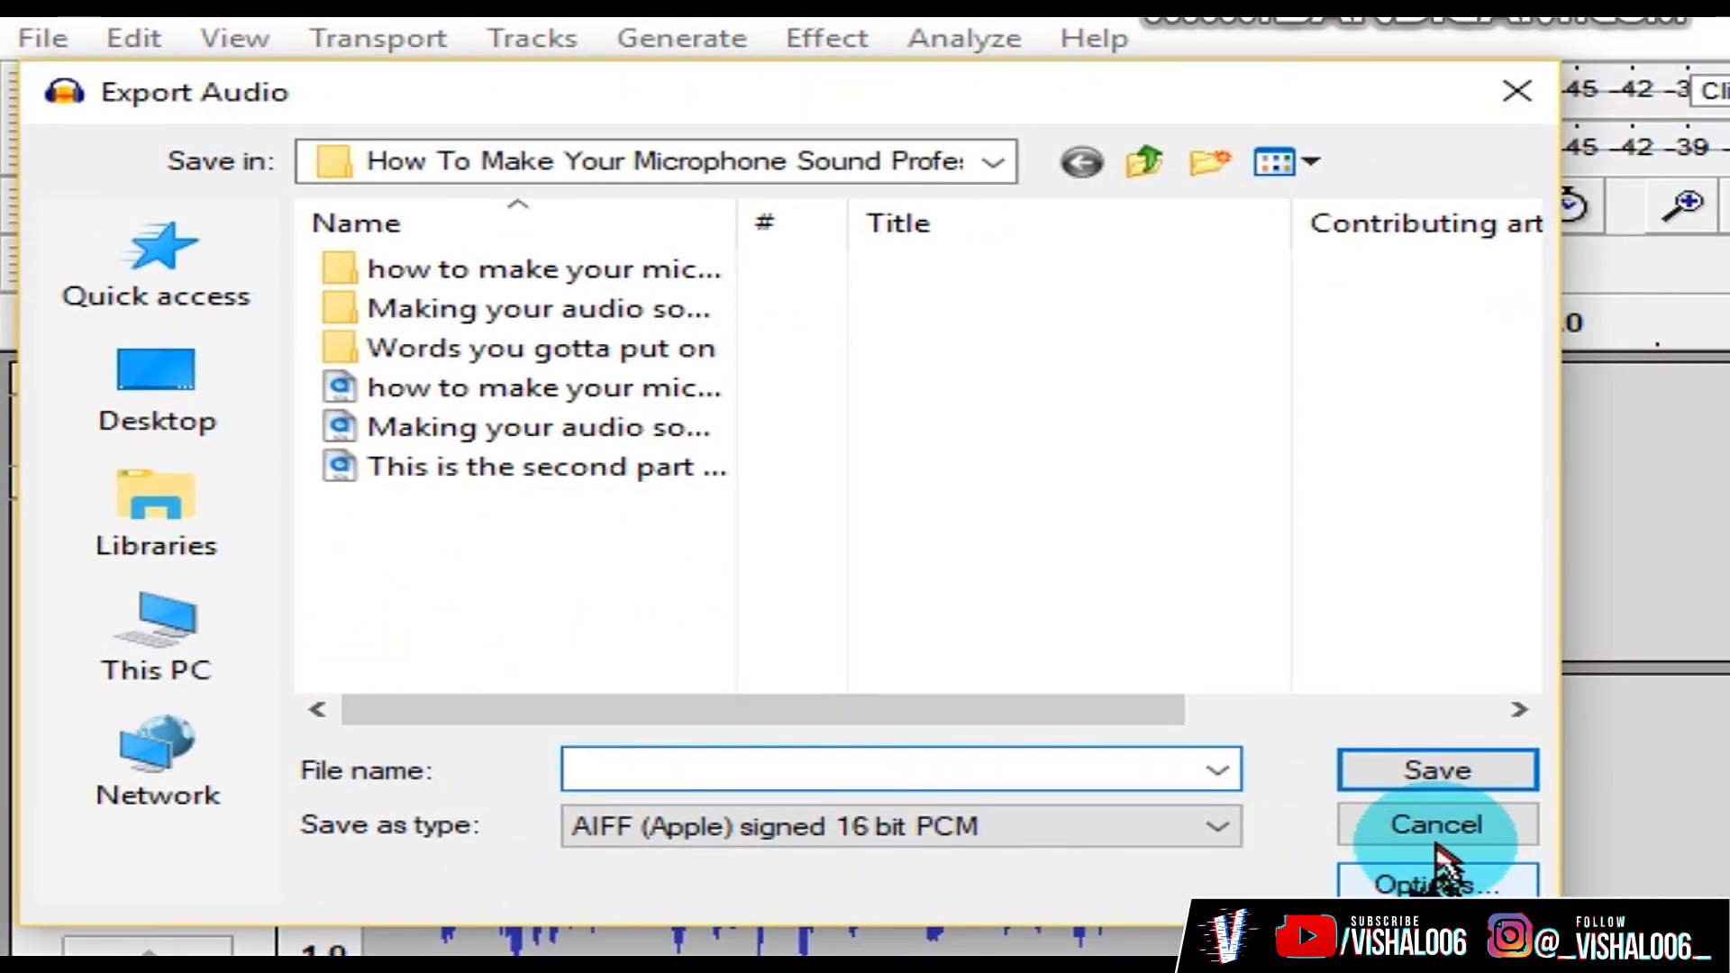
left_click(1437, 840)
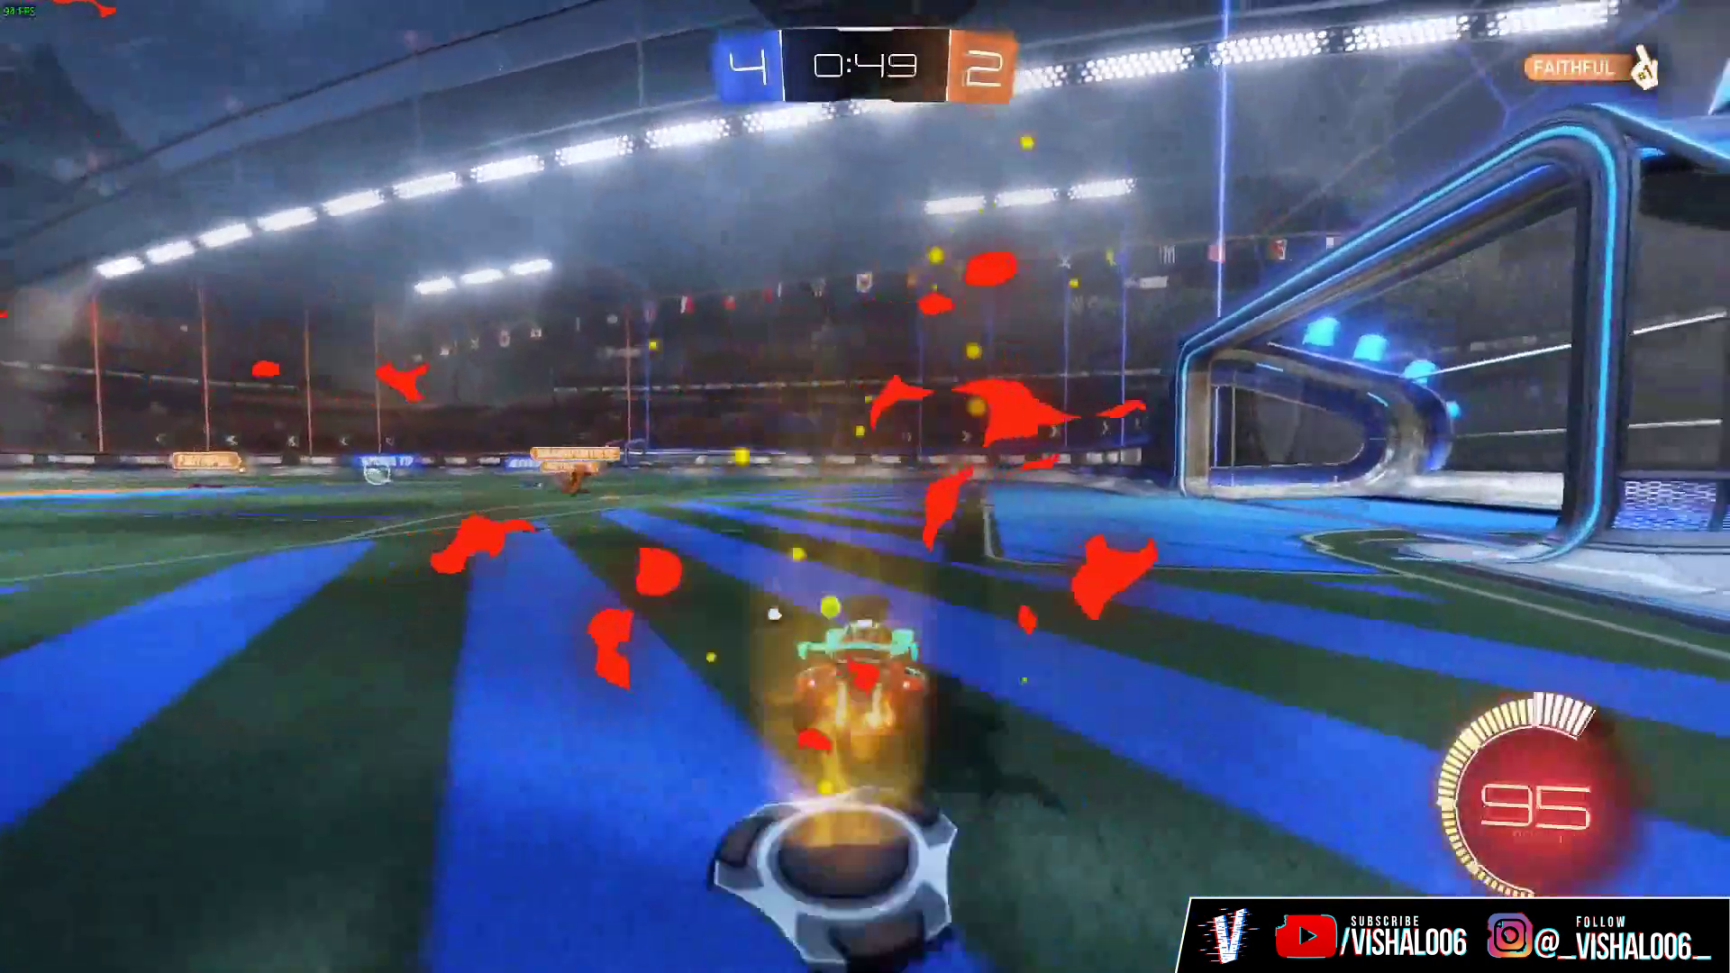